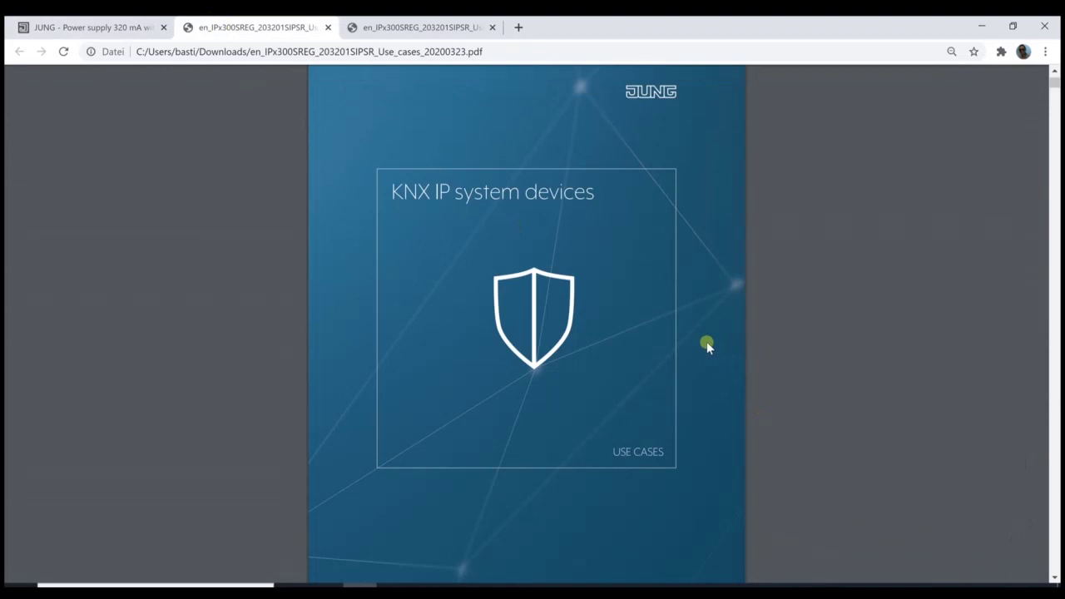
Step: Look through the KNX IP system devices use-case PDF to the product characteristics and advantages table on page 5
scroll(676, 352, "down", 1)
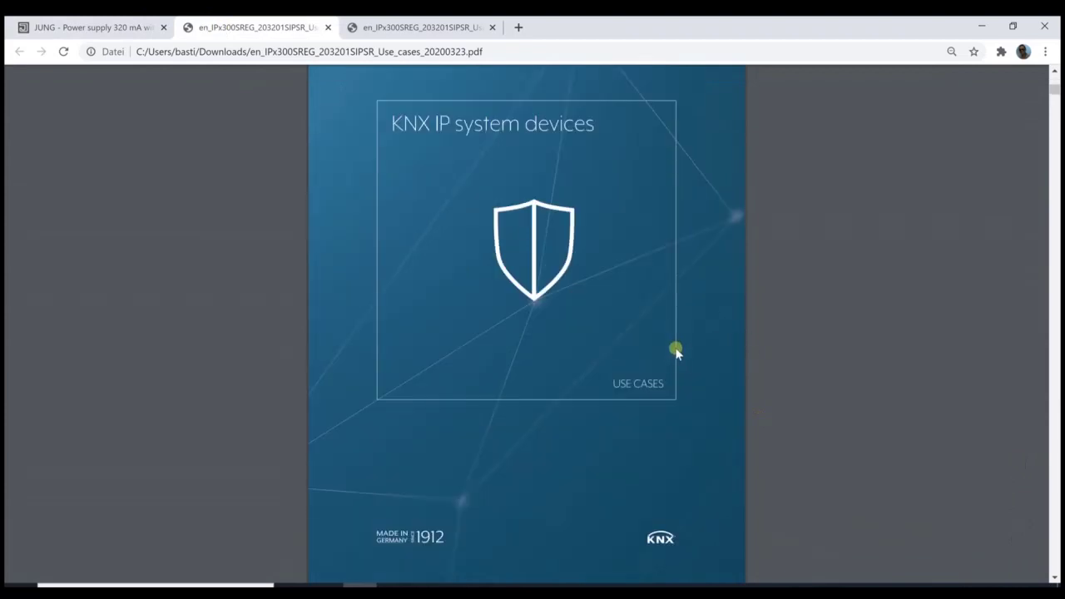
scroll(677, 354, "down", 12)
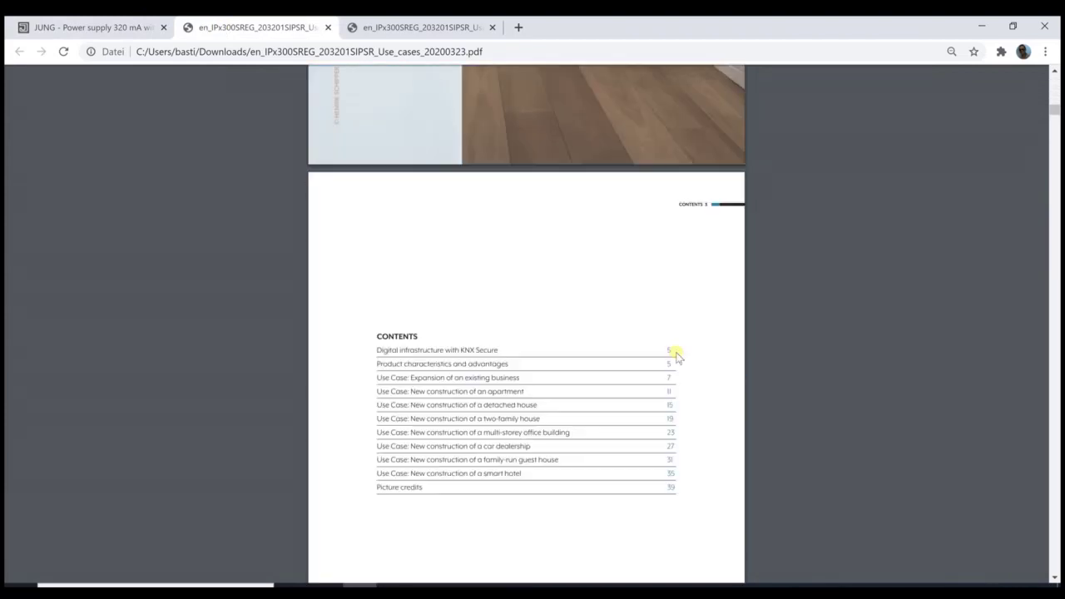
scroll(676, 354, "down", 14)
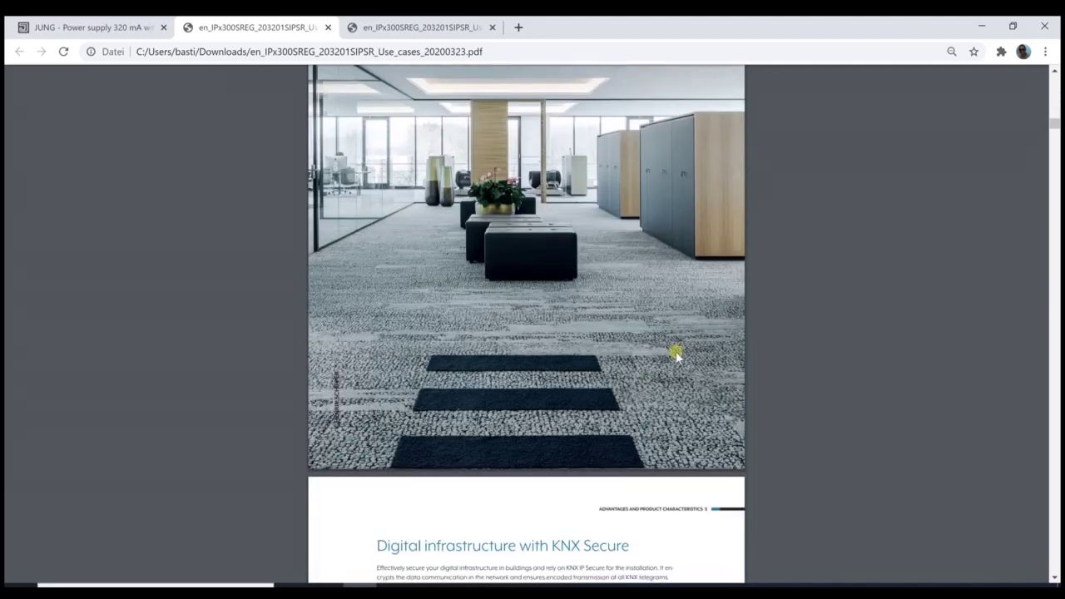
scroll(677, 356, "down", 5)
scroll(677, 356, "down", 2)
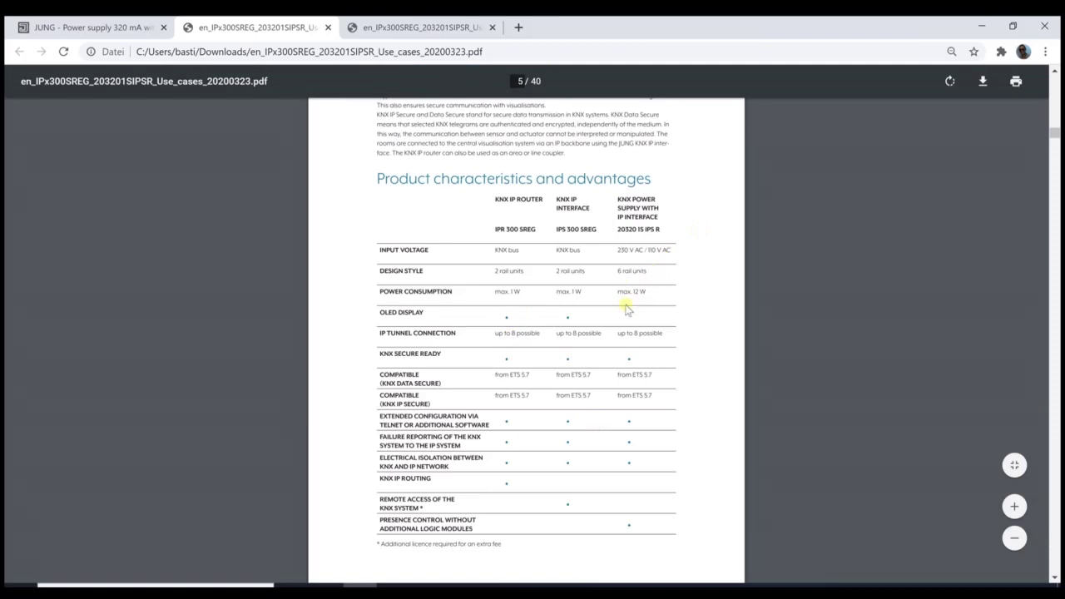
Step: Review the smart hotel use case in the PDF, from page 34 through its project objectives and Steps in ETS on page 36
left_click(447, 33)
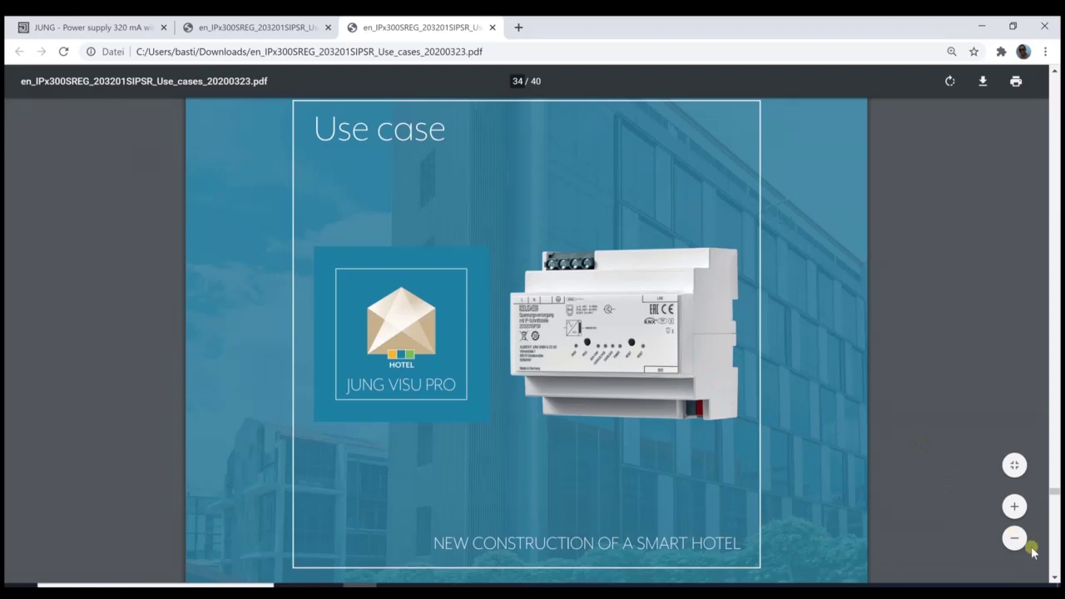
scroll(1050, 576, "down", 5)
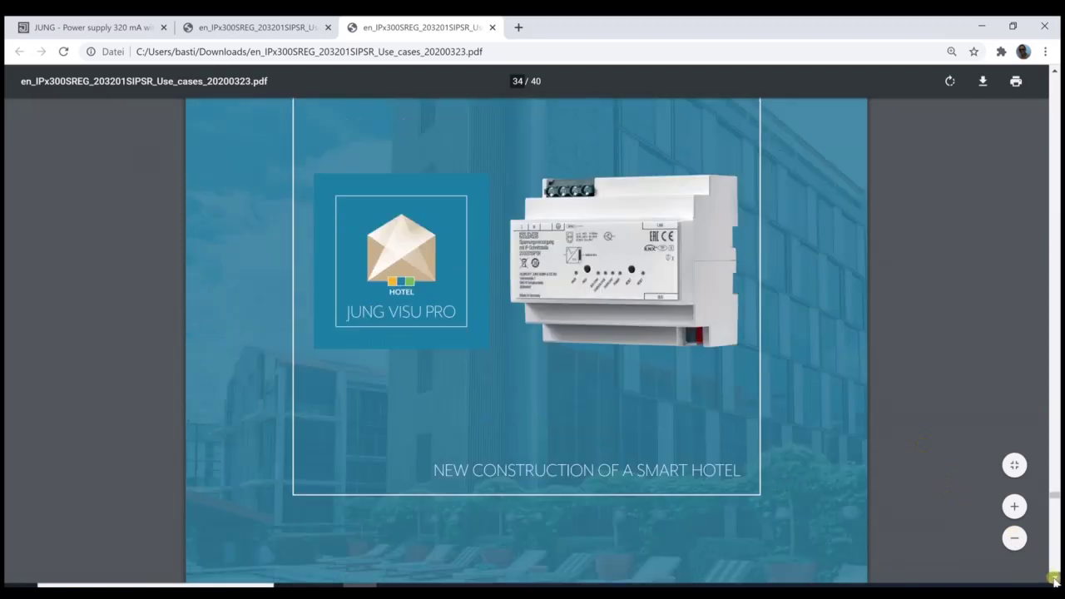
scroll(1053, 580, "down", 7)
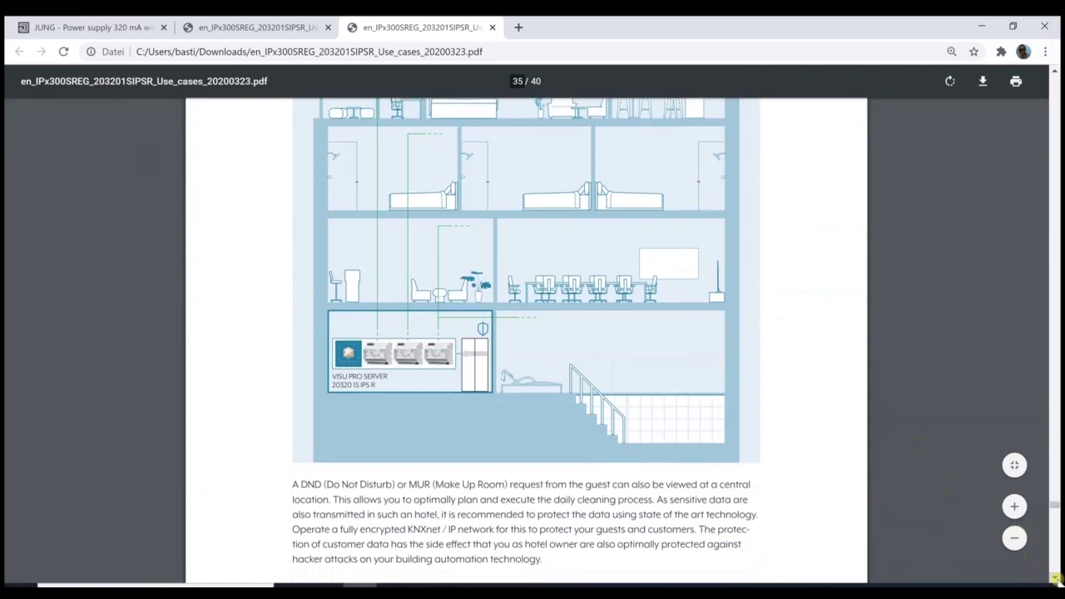
scroll(1055, 578, "down", 3)
scroll(1055, 580, "down", 6)
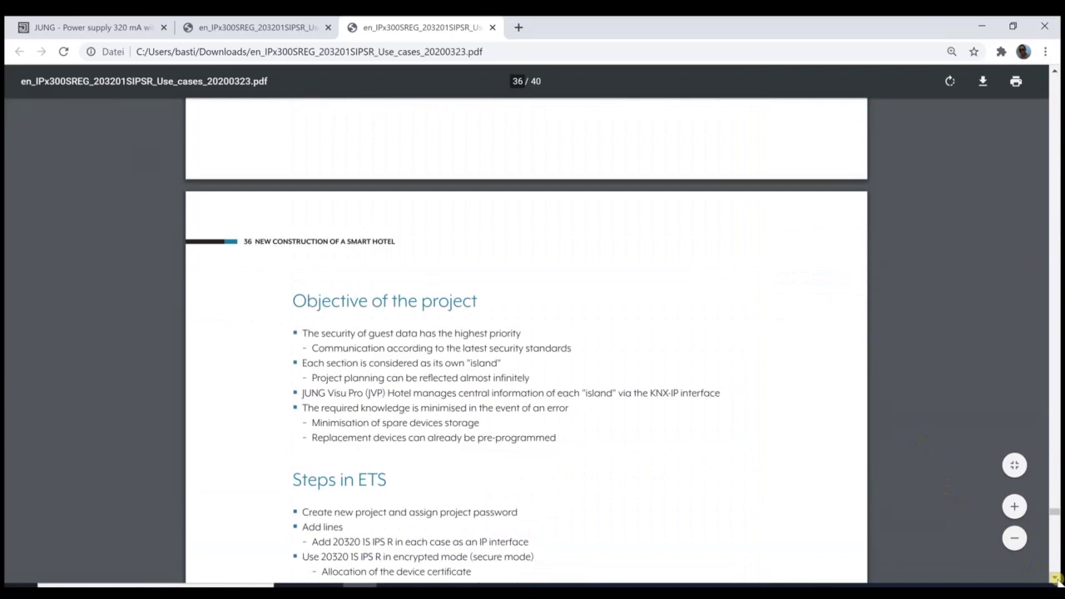
scroll(1055, 580, "down", 3)
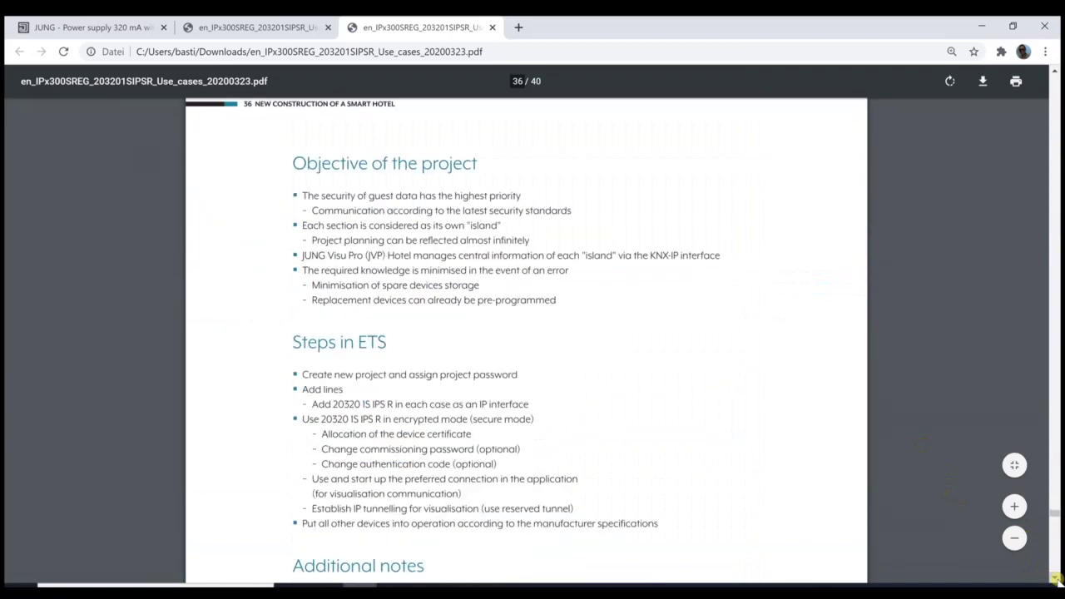
scroll(1055, 580, "down", 1)
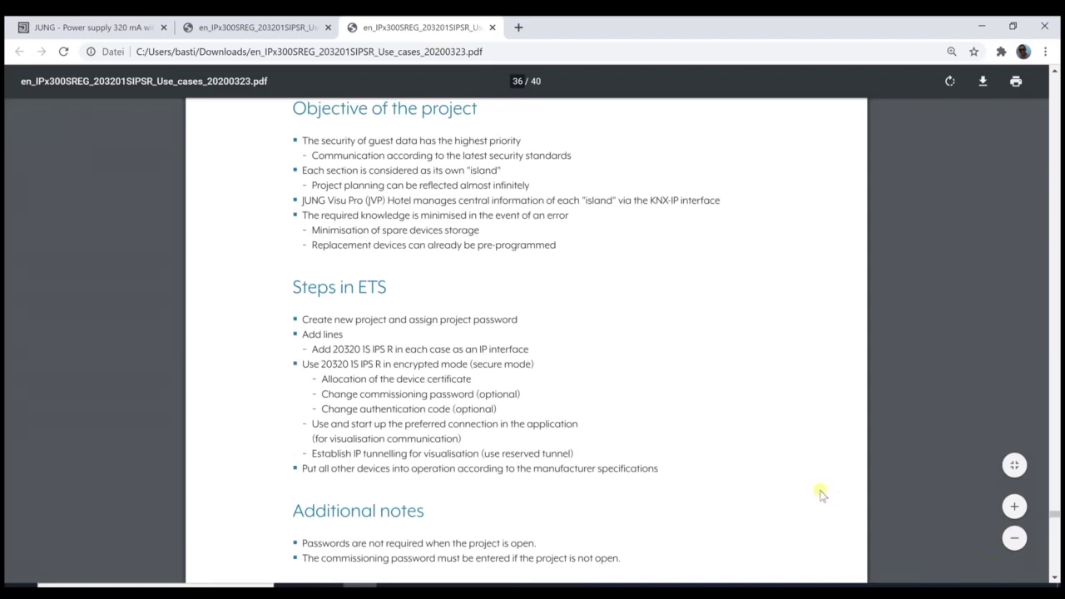
Step: Switch to the ETS5 Demo project and examine the details of the three 203201SIPSR power supply entries in the catalog
key("alt+Tab")
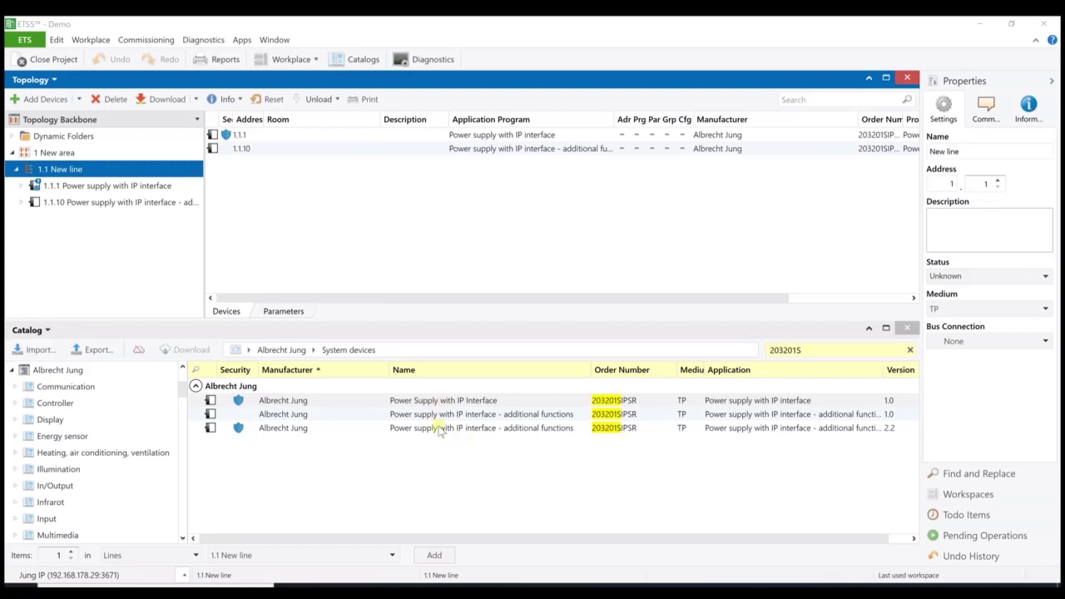
left_click(358, 404)
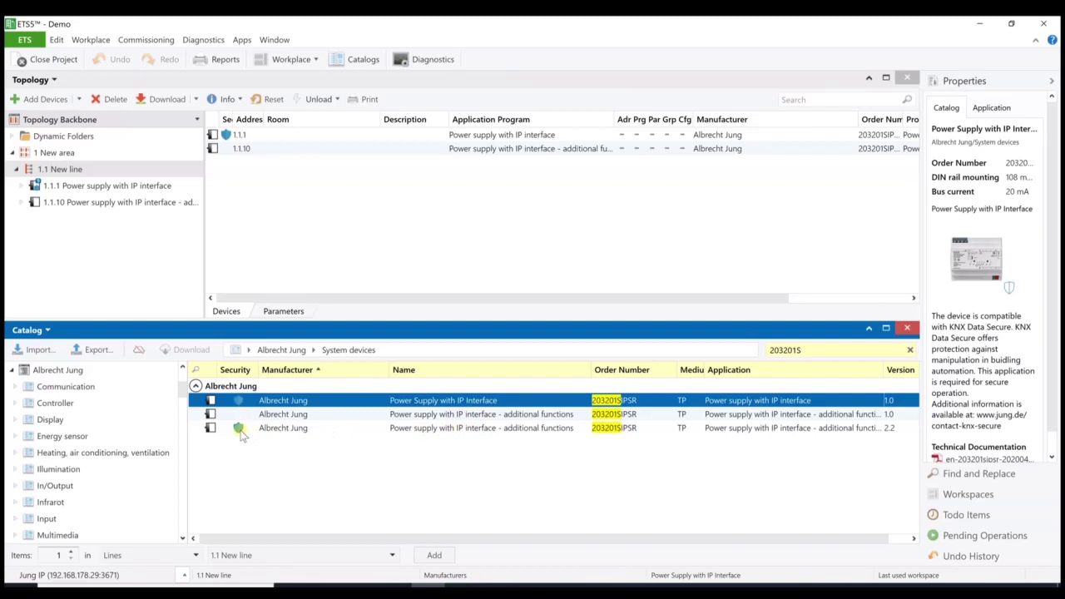
left_click(305, 430)
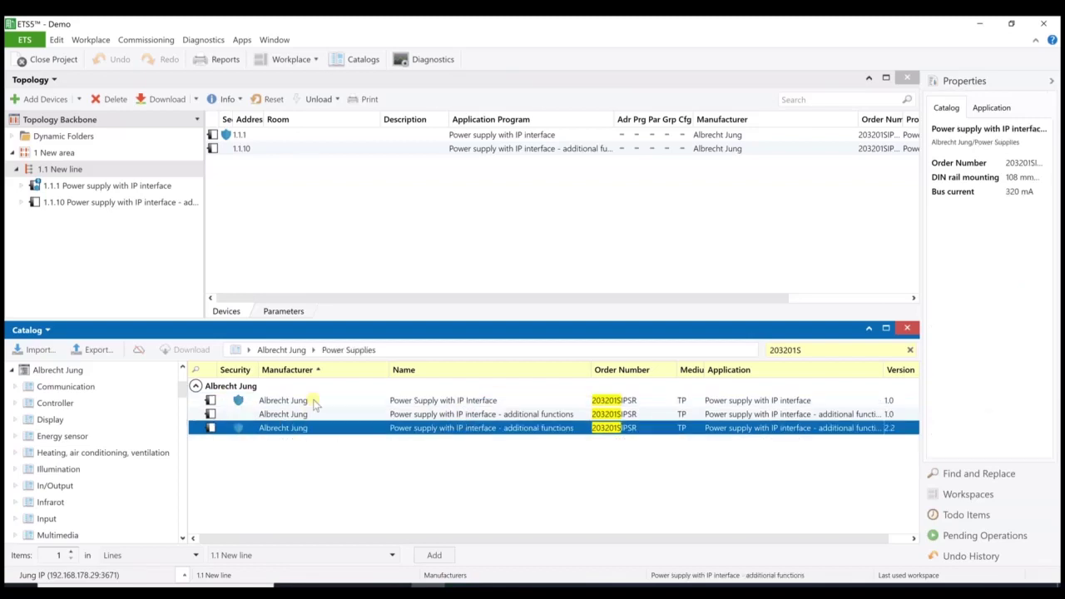
left_click(315, 402)
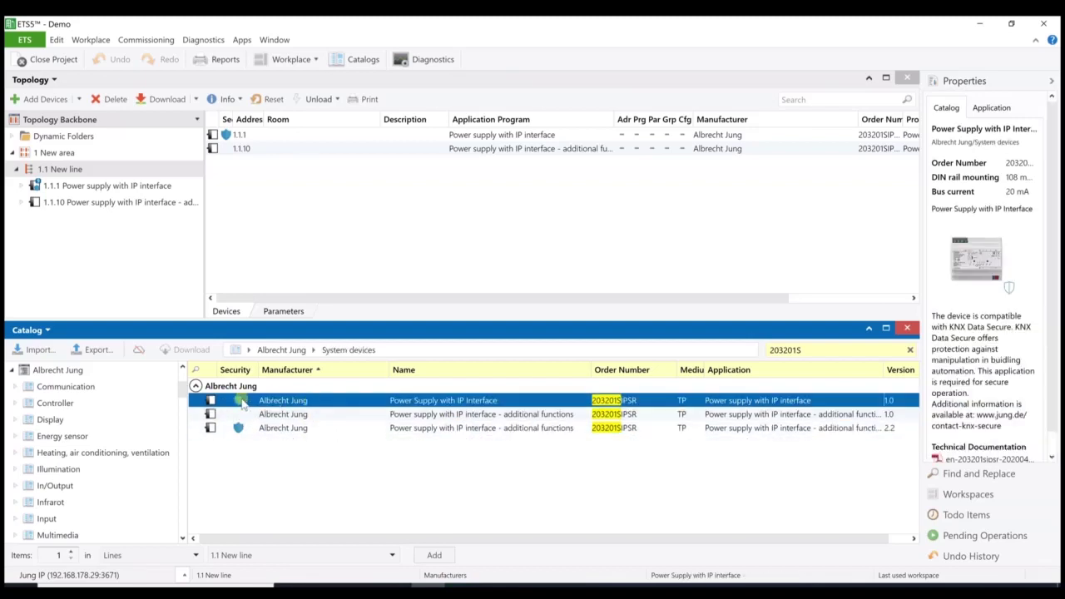
left_click(314, 417)
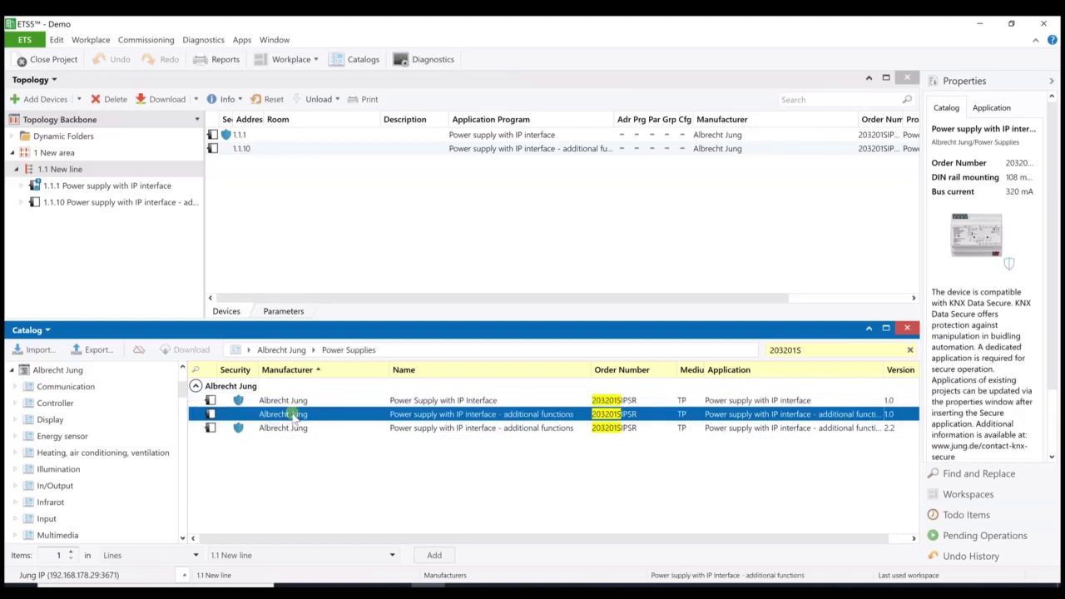
left_click(260, 413)
left_click(337, 429)
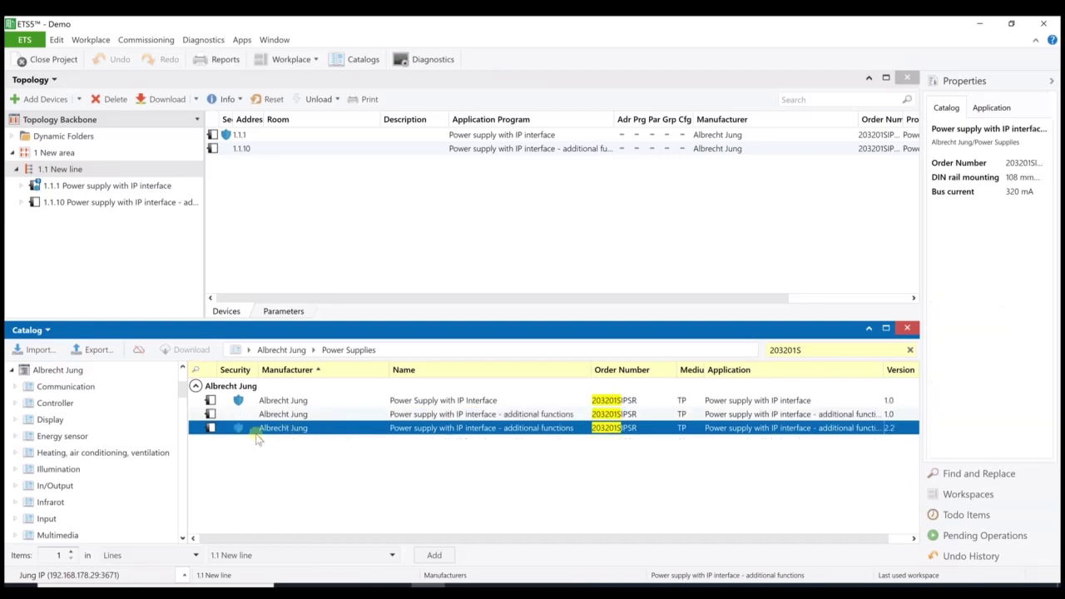
Step: Compare the additional-functions applications version 1.0 and 2.2 in the catalog, then show the Power Supply with IP Interface entry again
left_click(326, 417)
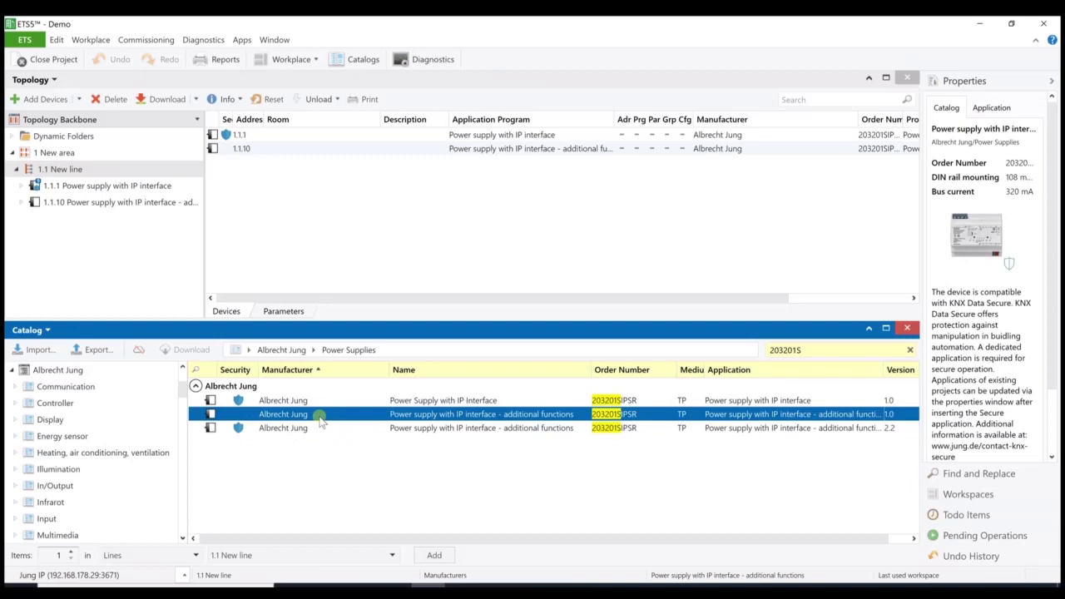
key("Down")
key("Up")
key("Down")
key("Up")
left_click(353, 430)
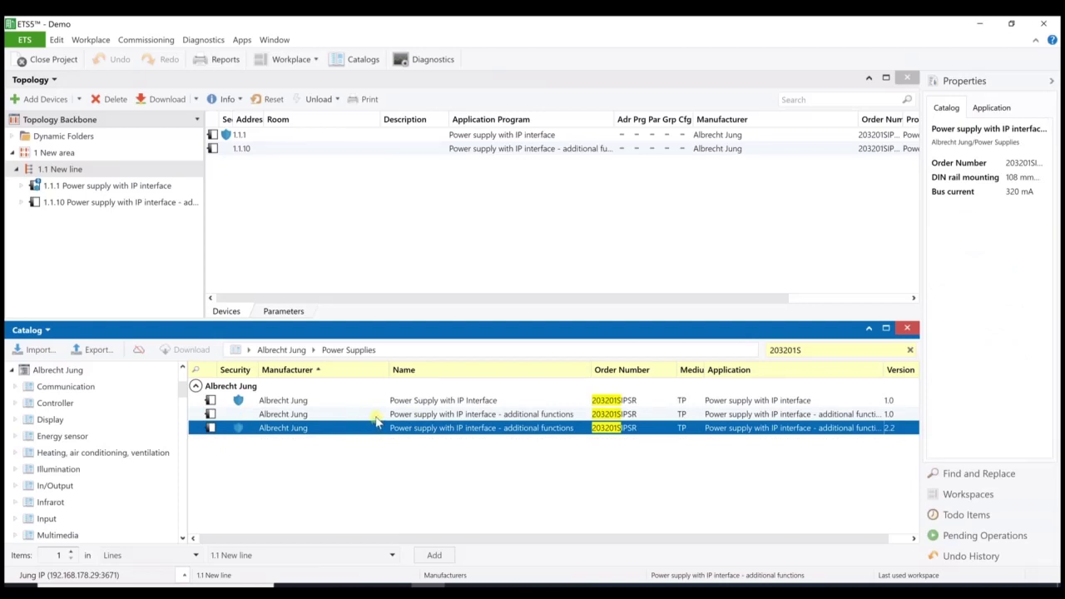
left_click(376, 416)
left_click(370, 430)
left_click(362, 403)
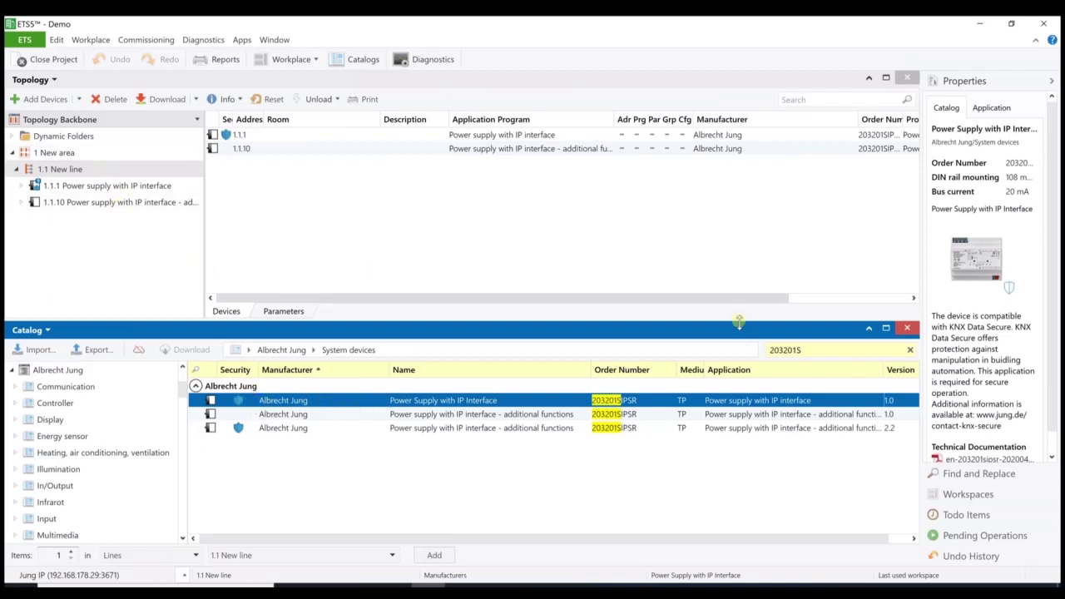
Step: Close the catalog and inspect the tunnels belonging to device 1.1.1 Power supply with IP interface
left_click(908, 331)
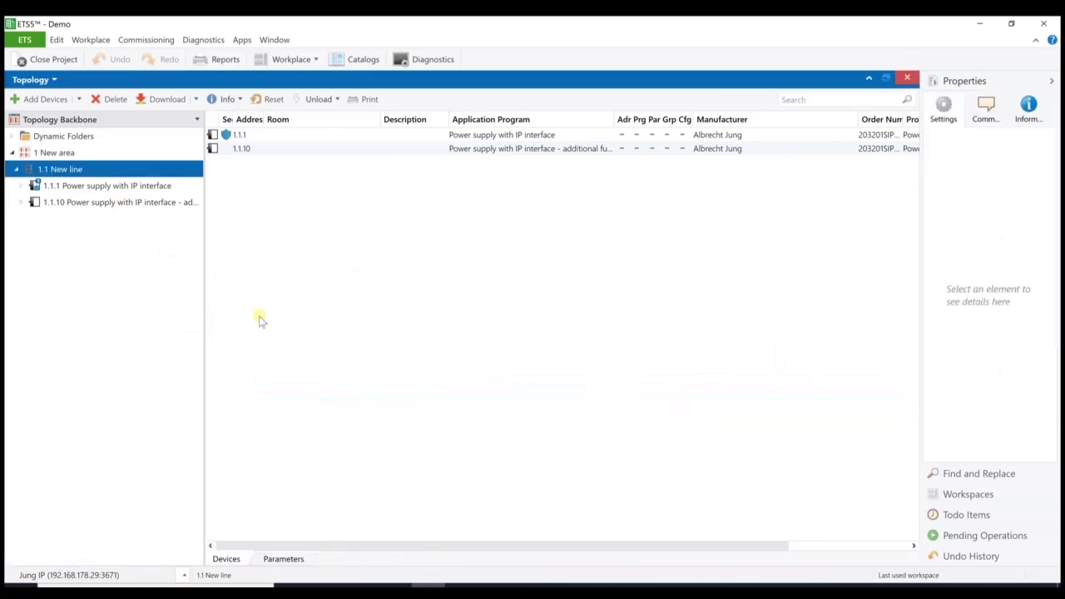
left_click(98, 186)
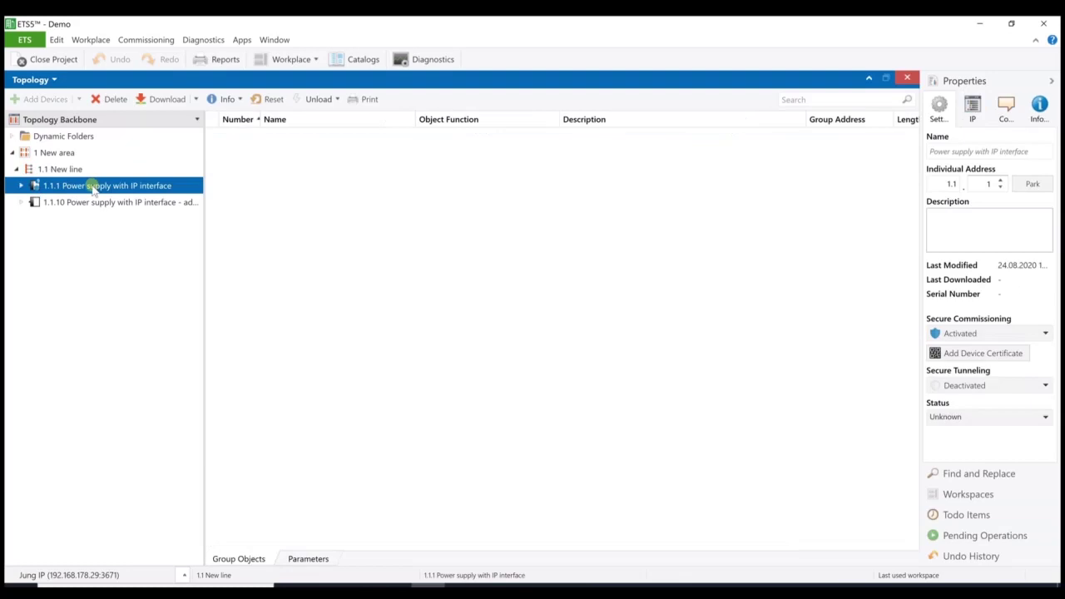
left_click(21, 185)
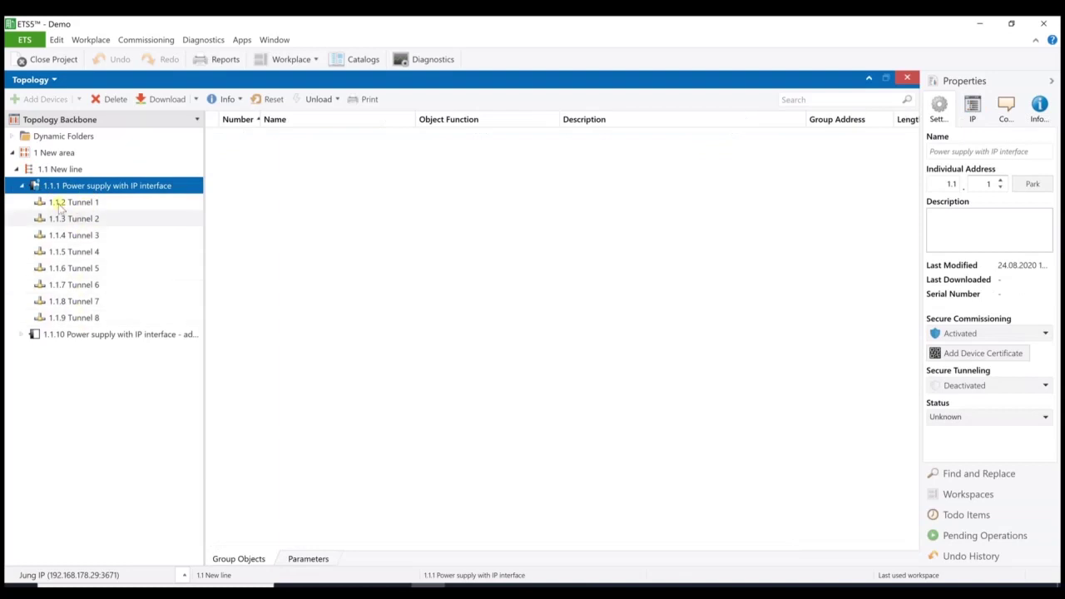
left_click(22, 185)
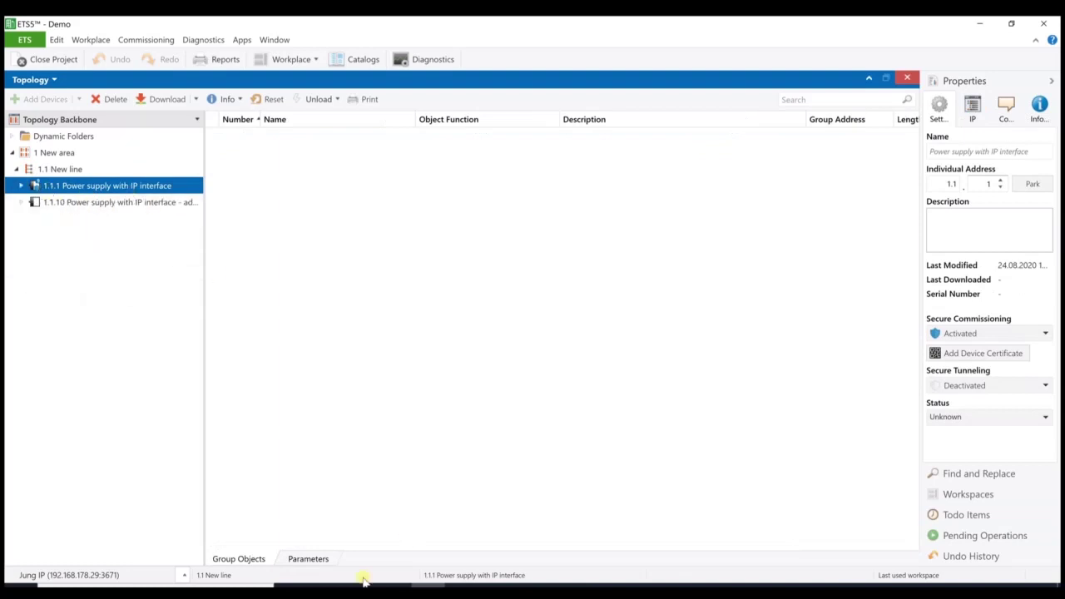
Step: Examine the KNX Secure, Device information and IP settings parameter pages of device 1.1.1
left_click(308, 560)
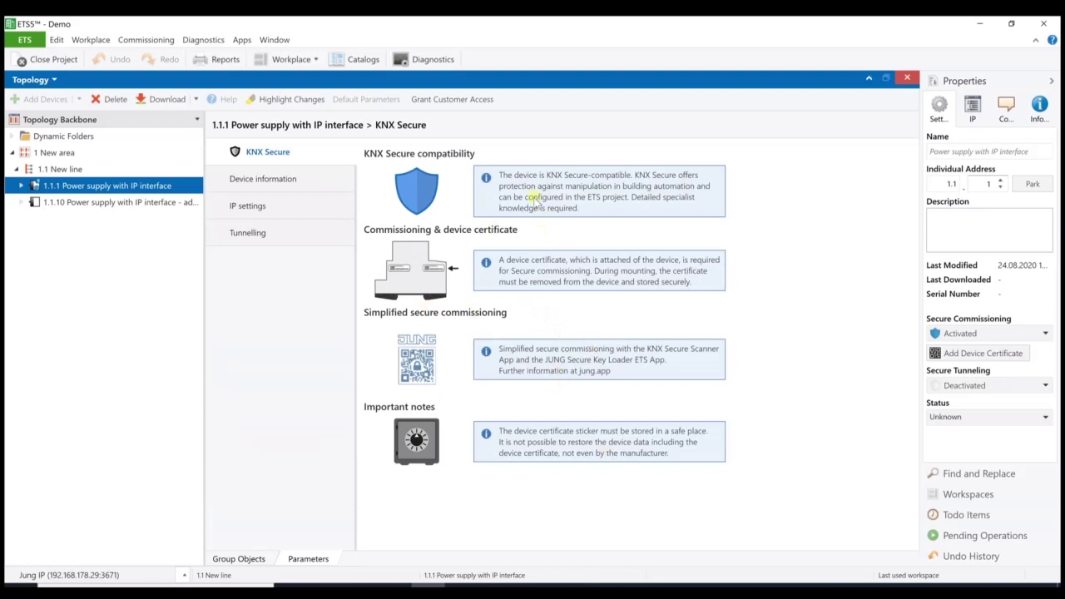
left_click(275, 179)
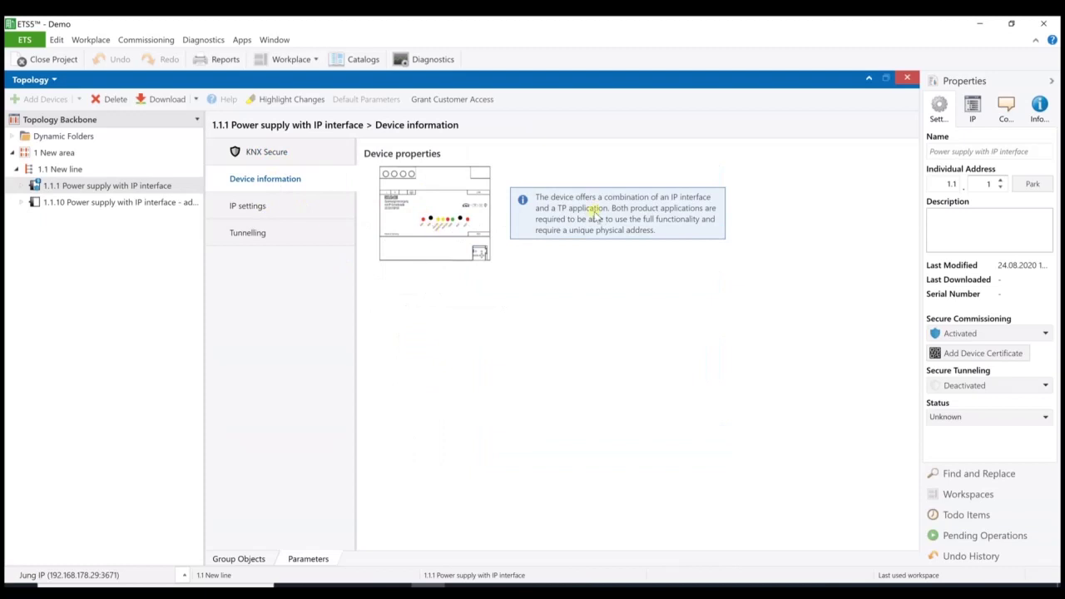
left_click(263, 214)
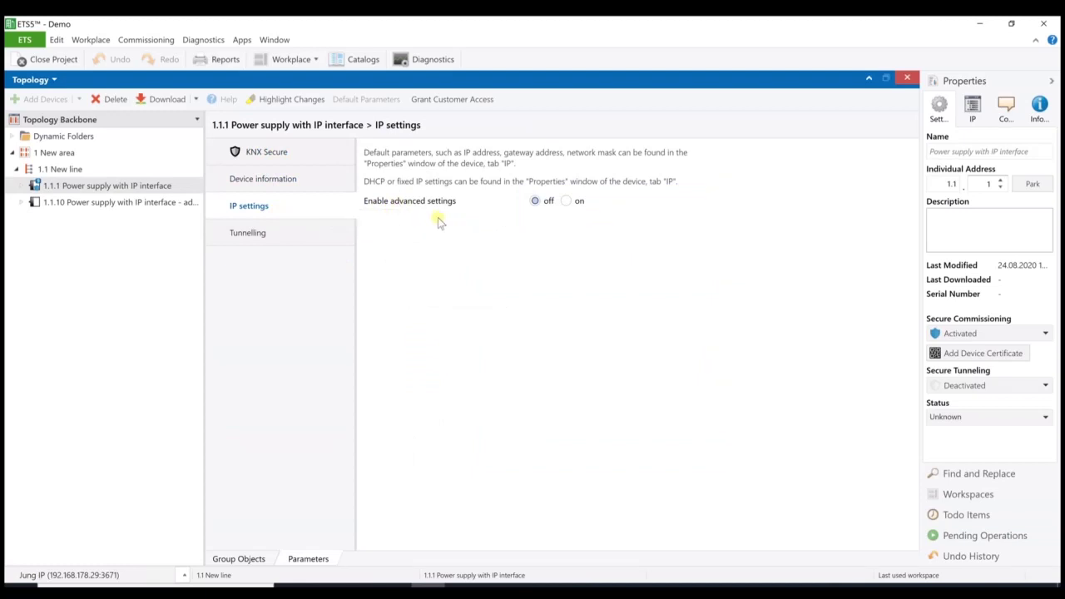
Step: Temporarily enable the advanced IP settings of device 1.1.1 to view the Advanced settings and Standard tunnelling pages, and disable them again
left_click(566, 200)
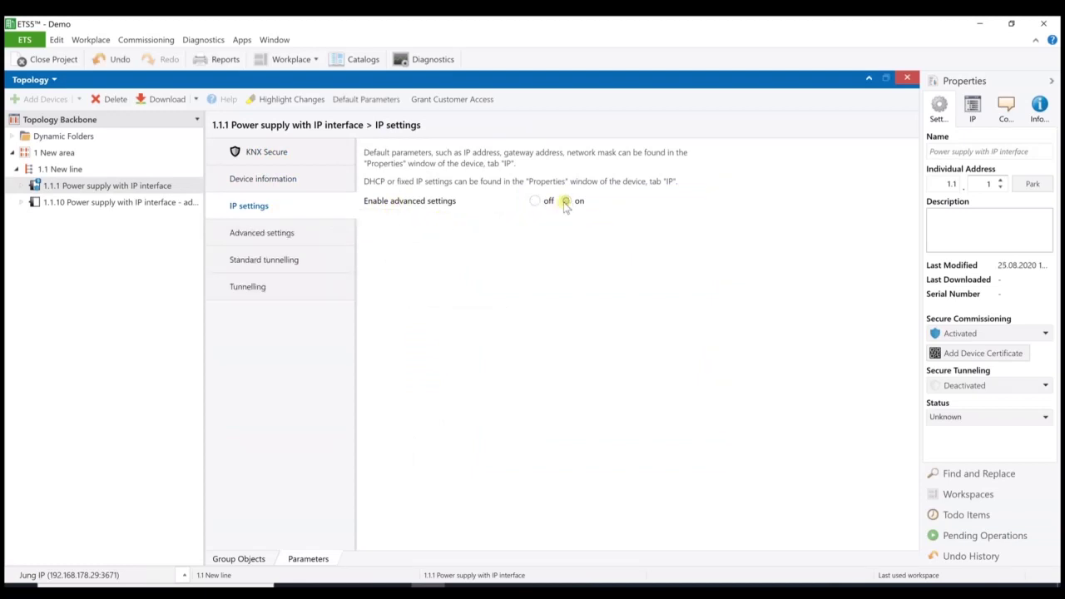
left_click(319, 236)
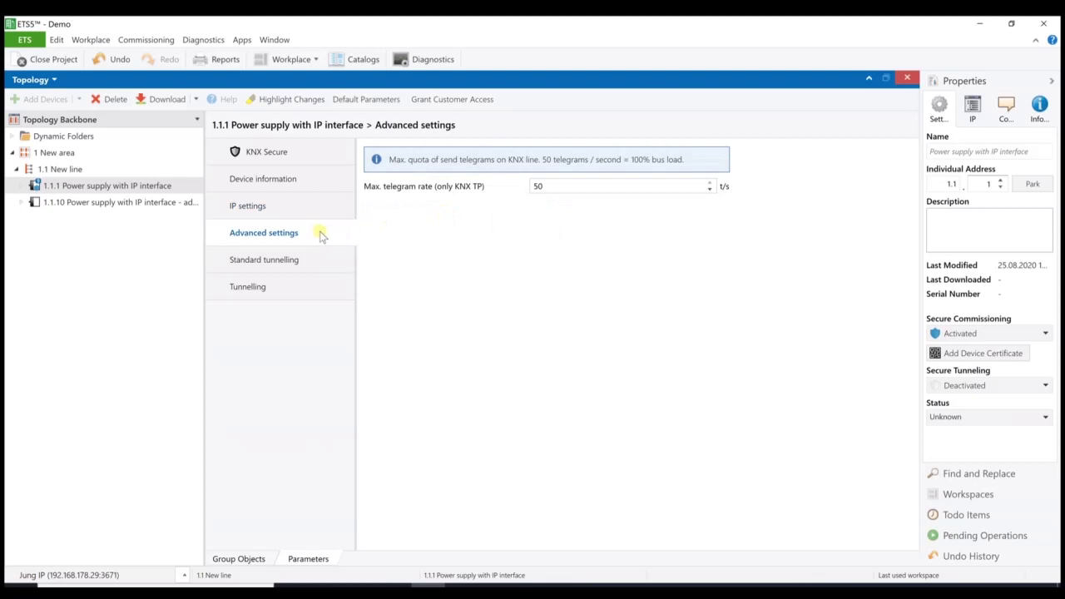
left_click(320, 259)
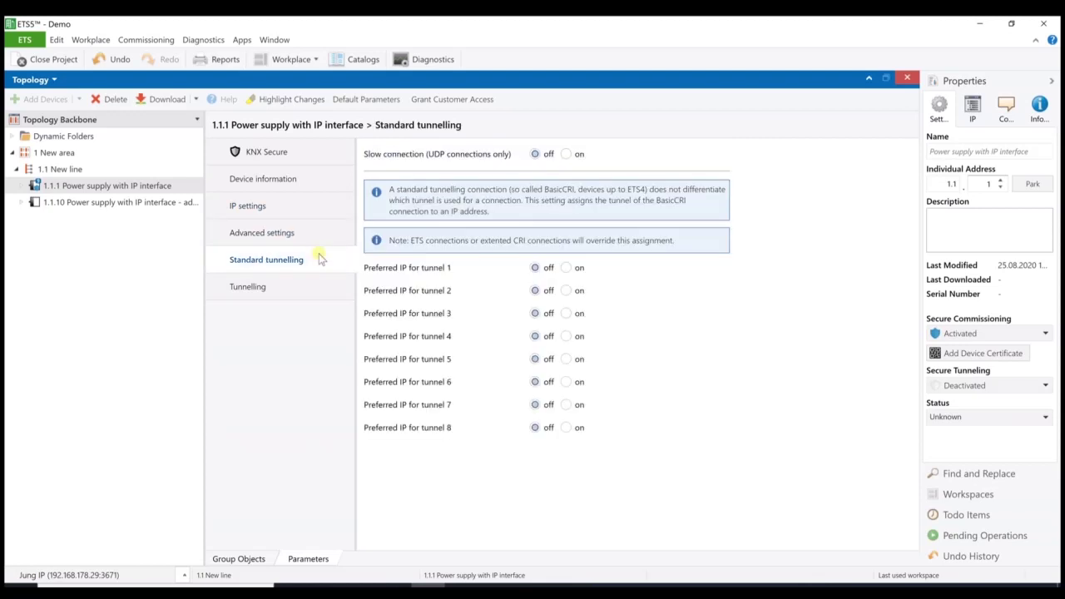
left_click(320, 213)
left_click(530, 202)
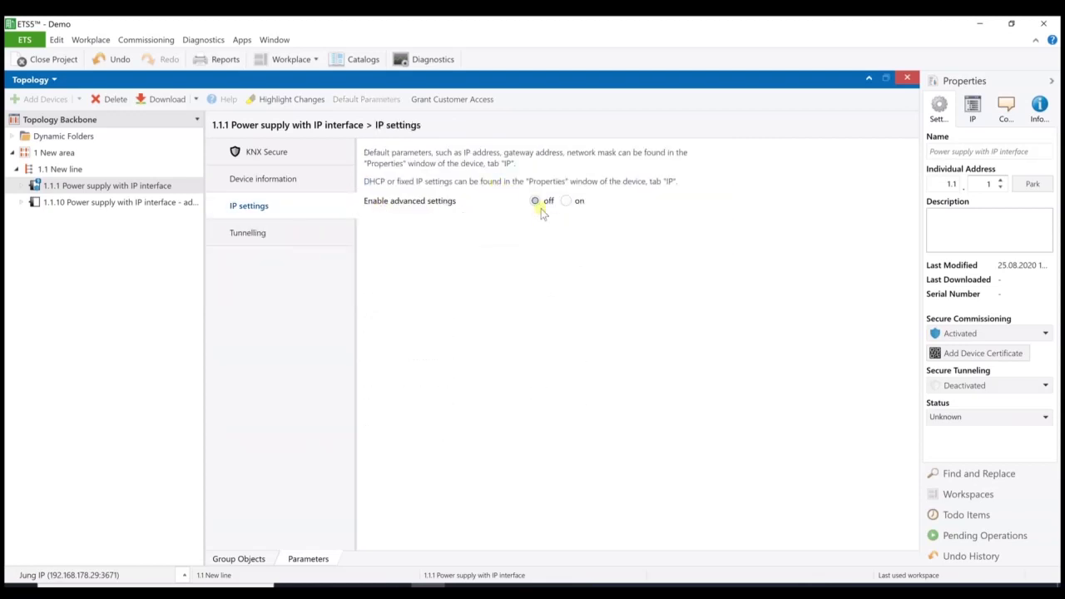
Step: Read the Tunnelling parameter page of device 1.1.1 and check its group objects
left_click(299, 243)
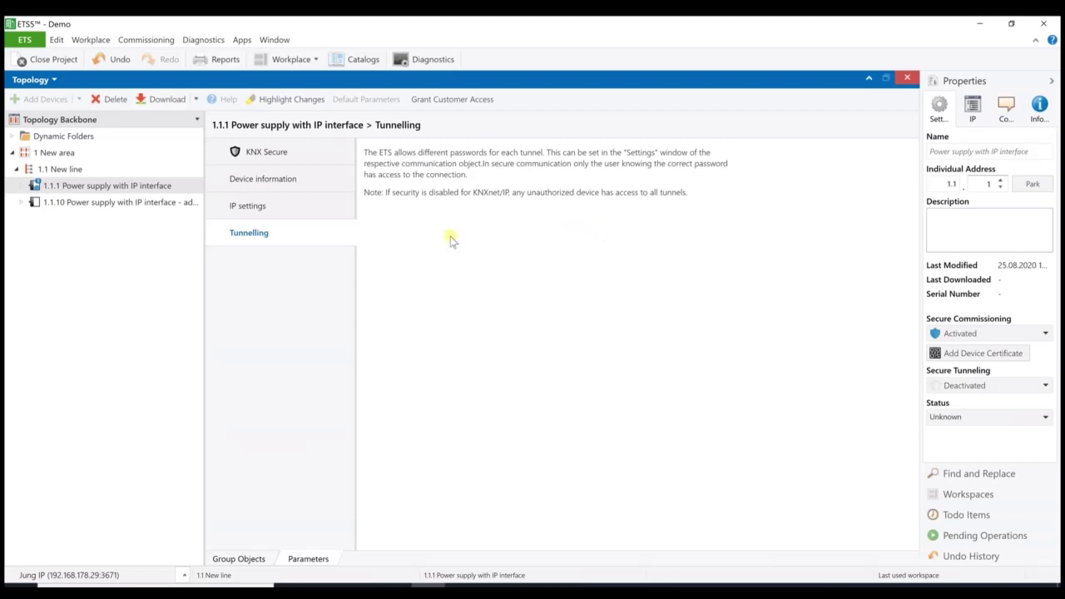
left_click(245, 561)
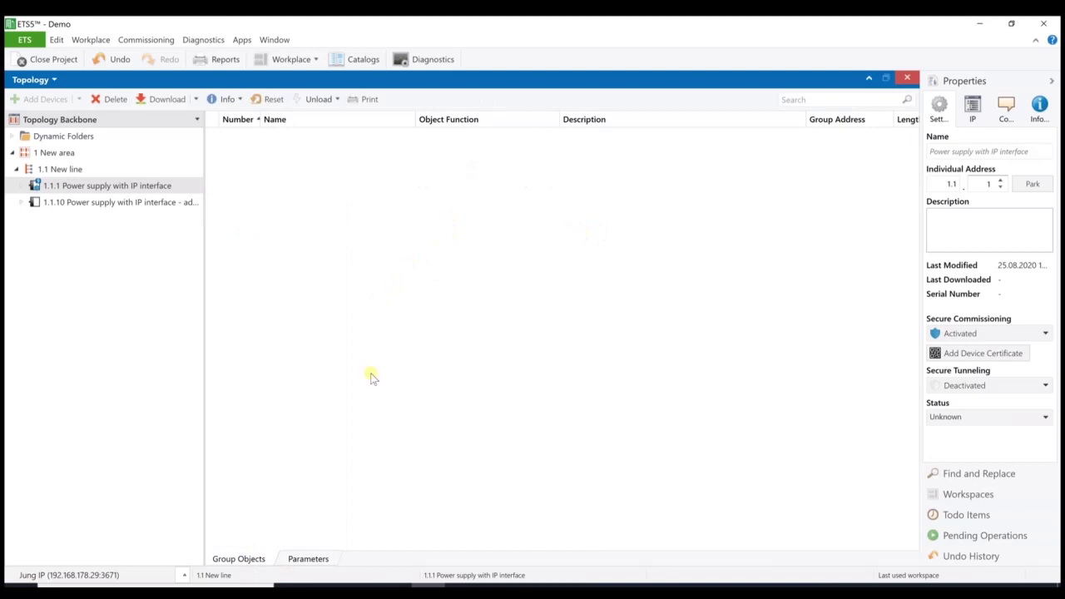
Step: Examine the group objects and the KNX Secure and Device information parameter pages of device 1.1.10 with additional functions
left_click(126, 206)
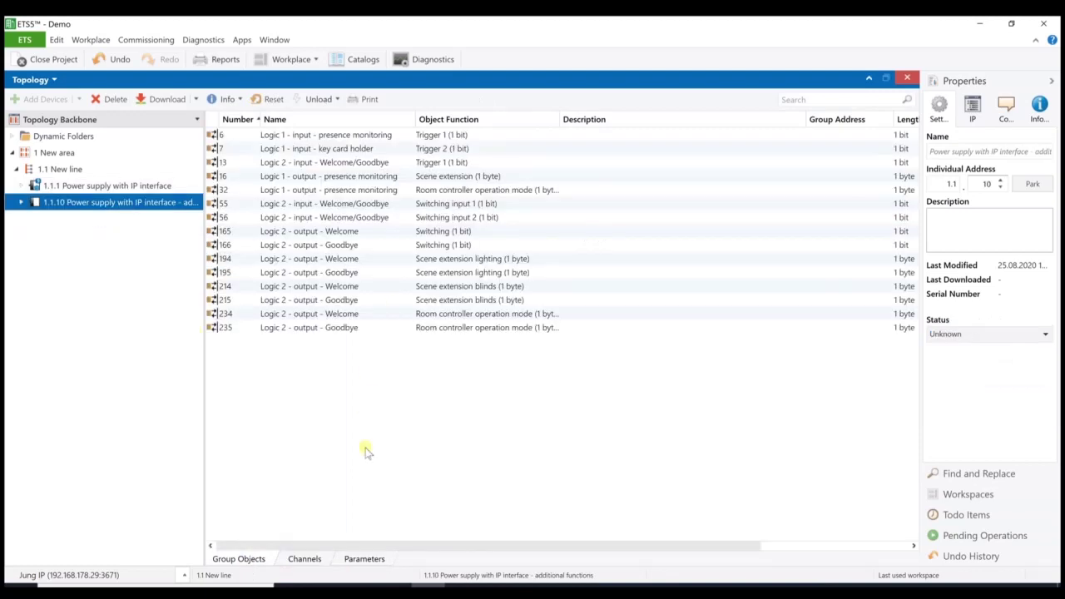
left_click(363, 560)
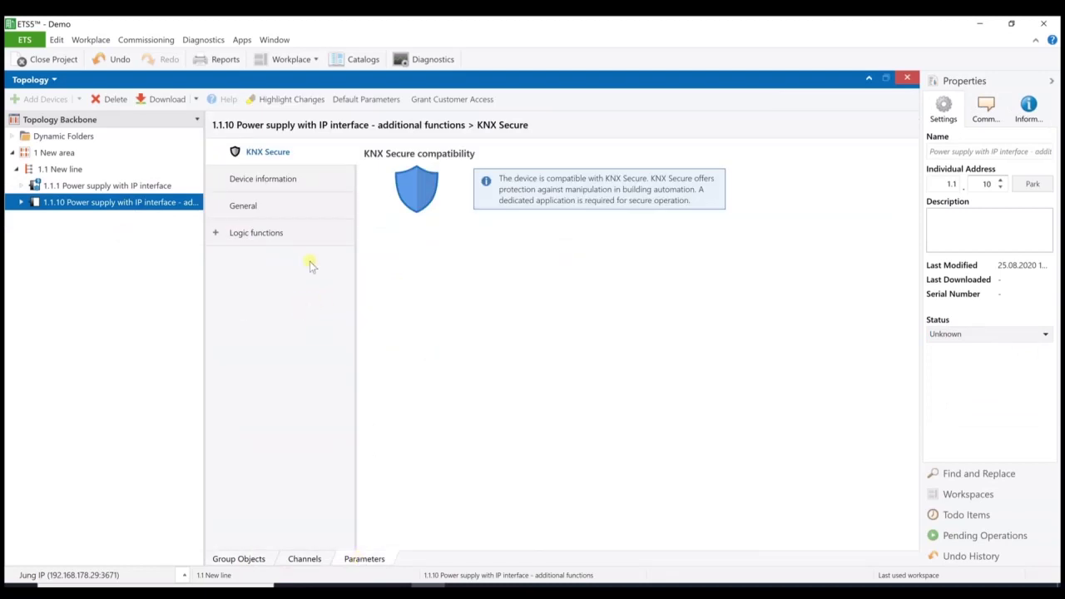
left_click(325, 183)
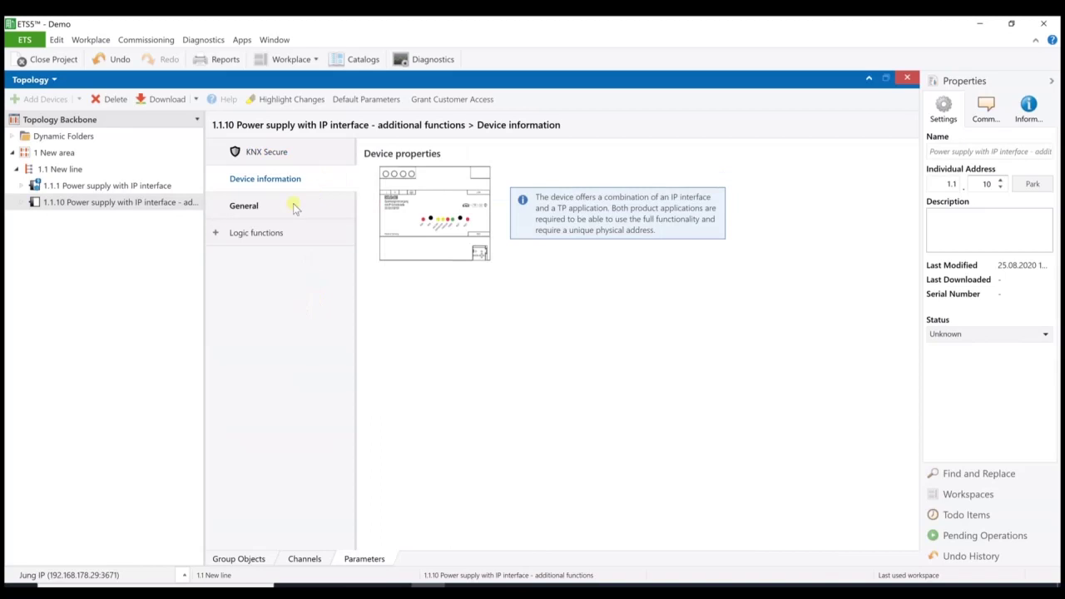
Step: Enable "Allow bus reset via CO?" in the General parameters of device 1.1.10
left_click(295, 208)
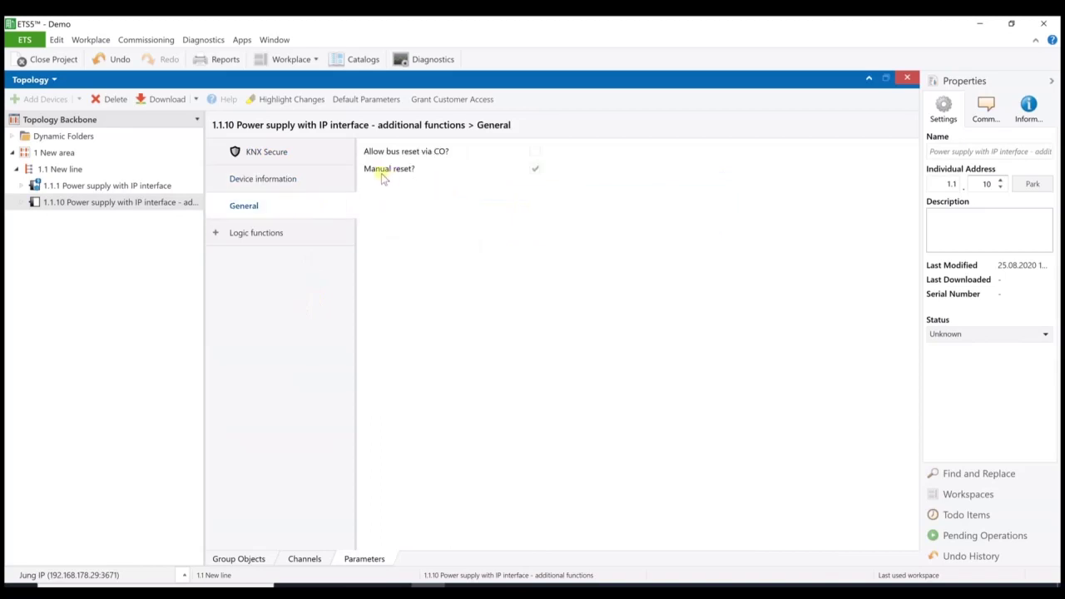
left_click(537, 154)
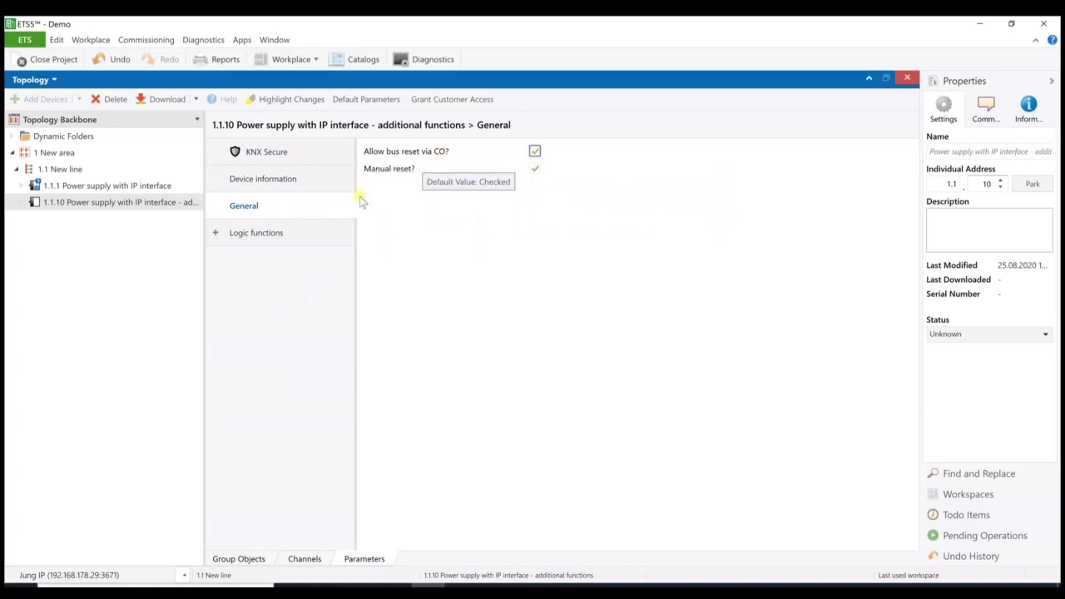
Step: Display the flowchart in English on the Presence monitoring page of the logic functions of device 1.1.10
left_click(287, 233)
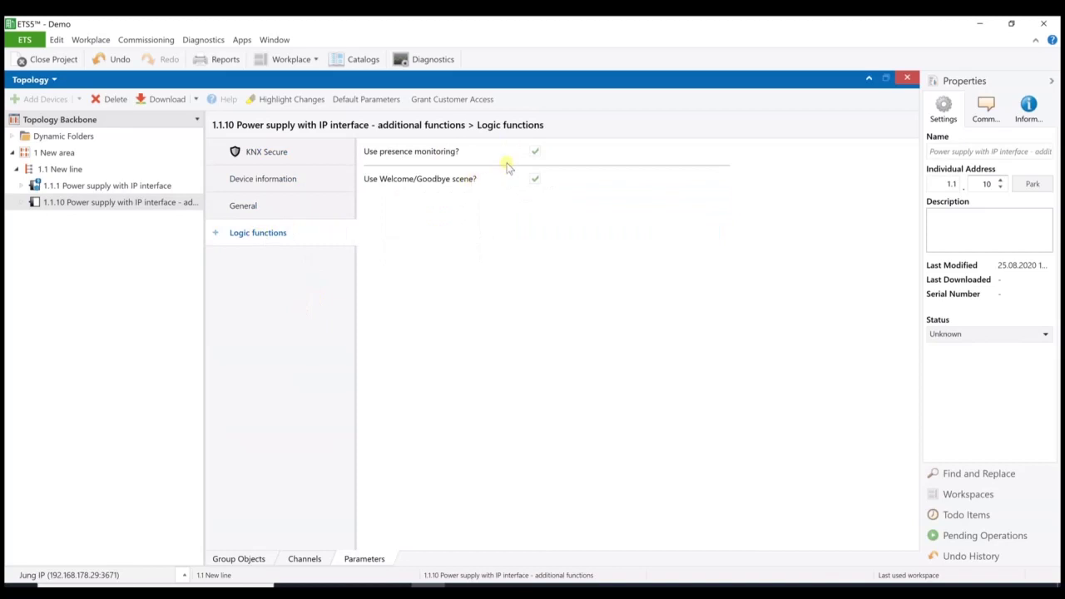
left_click(216, 237)
left_click(265, 262)
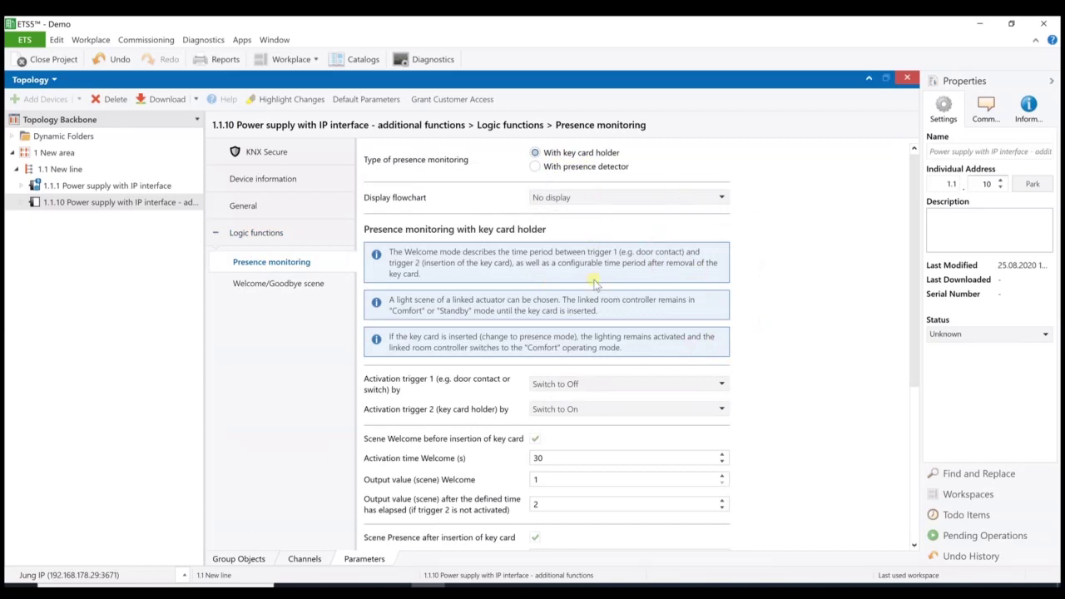
left_click(718, 200)
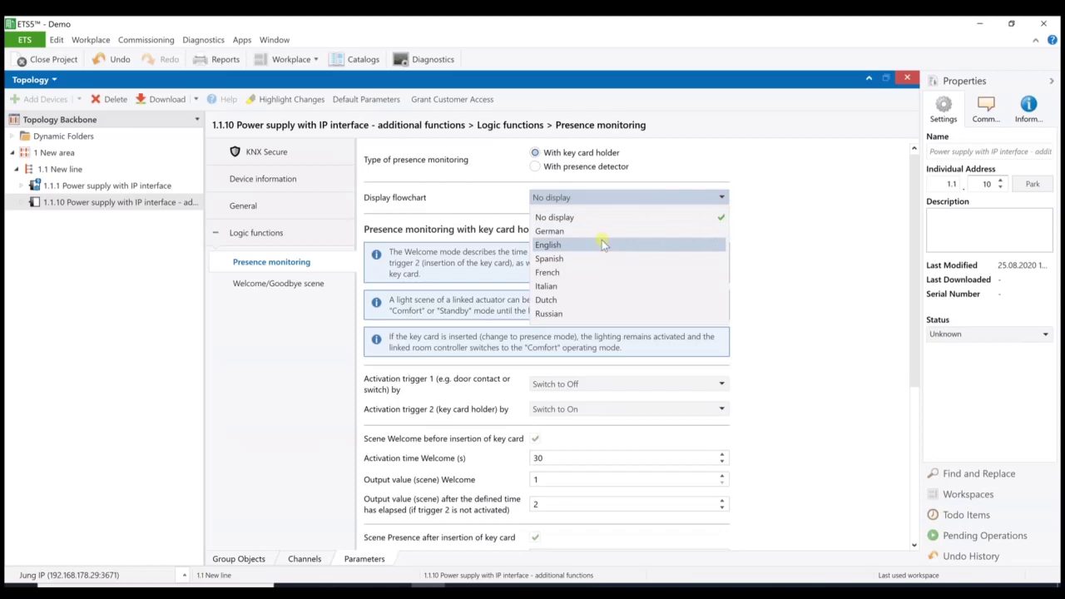
left_click(603, 244)
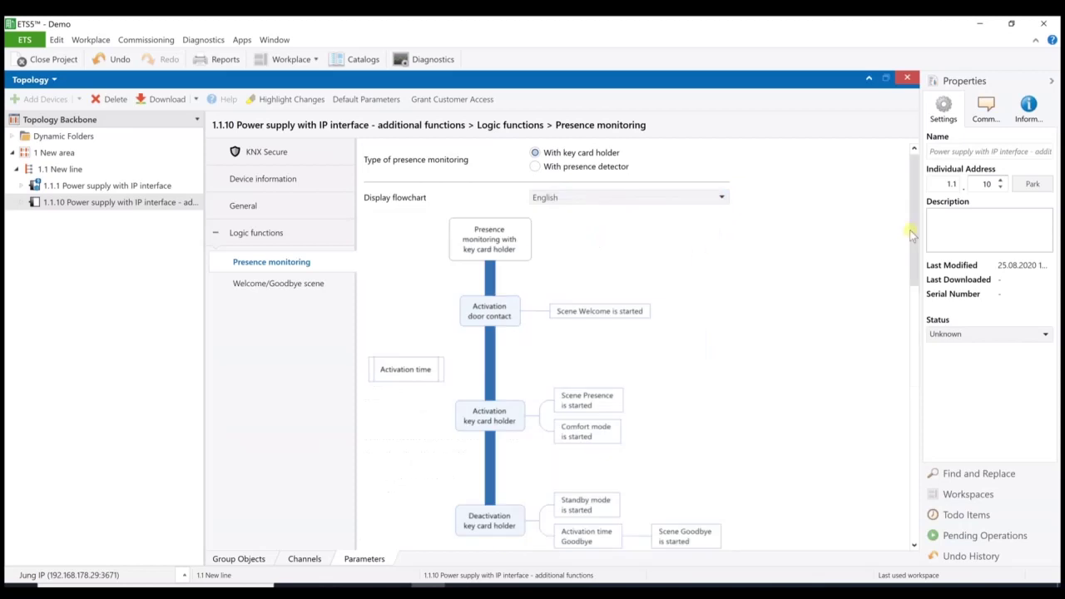
Step: Examine the key card holder flowchart and the trigger, scene and operation mode parameters for presence monitoring
left_click_drag(912, 236, 915, 252)
scroll(915, 254, "down", 2)
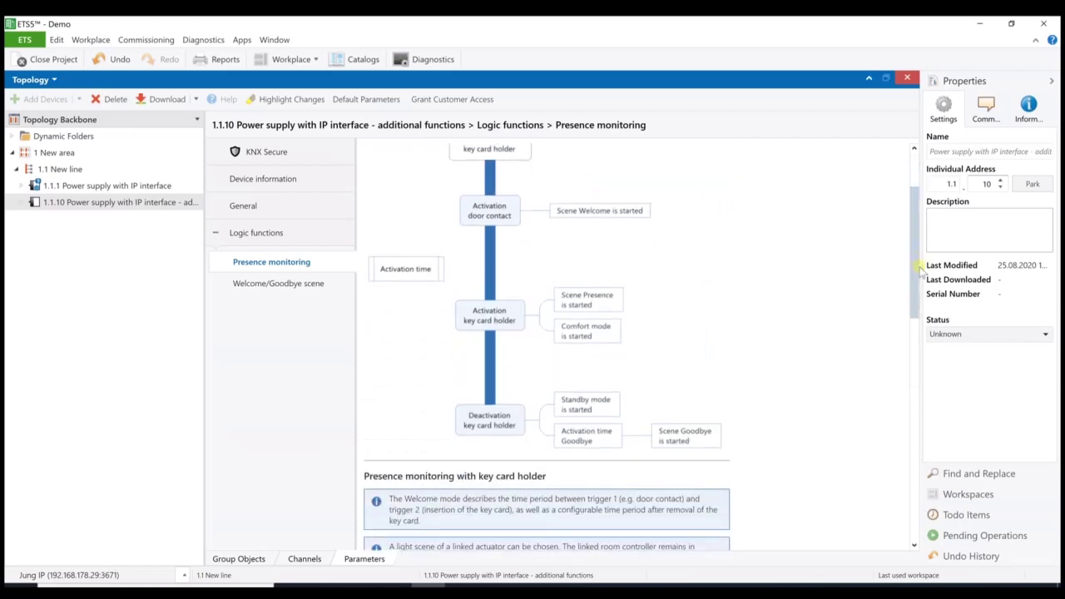
scroll(914, 253, "up", 1)
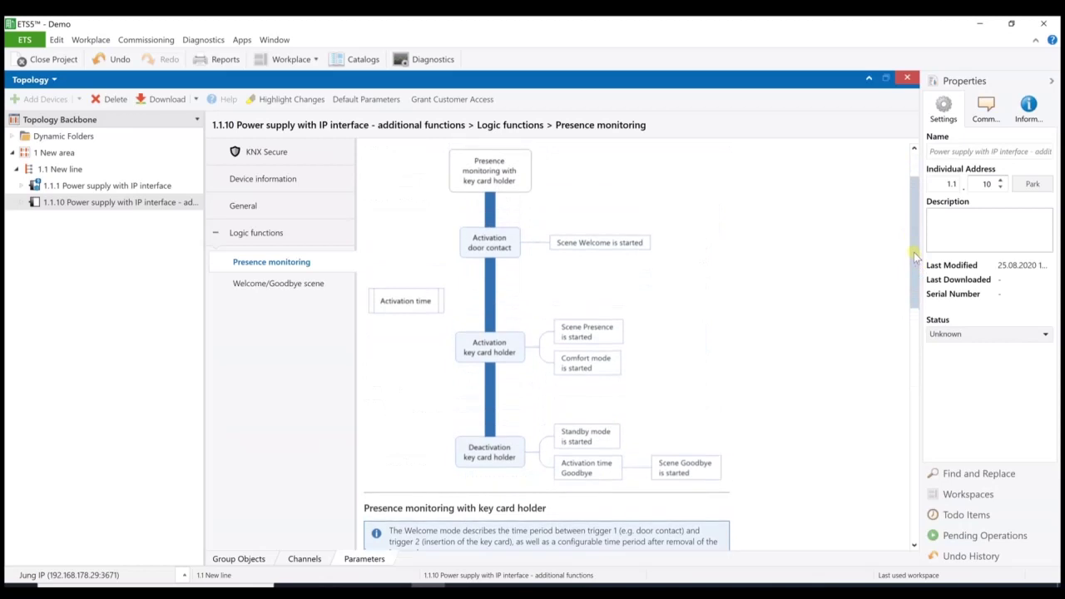
scroll(914, 254, "down", 3)
scroll(916, 300, "down", 3)
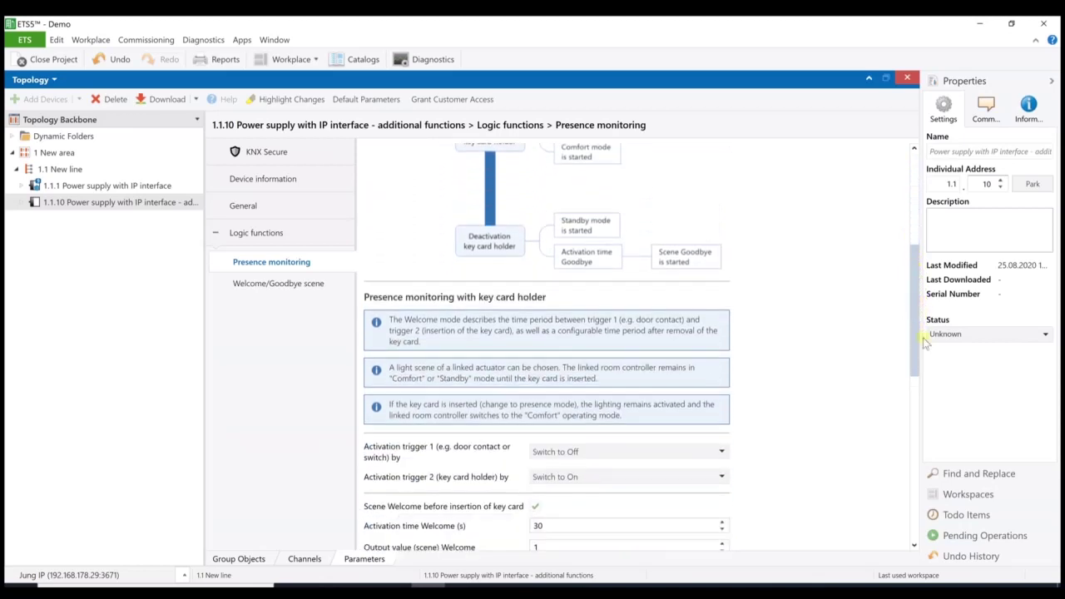
scroll(924, 341, "down", 3)
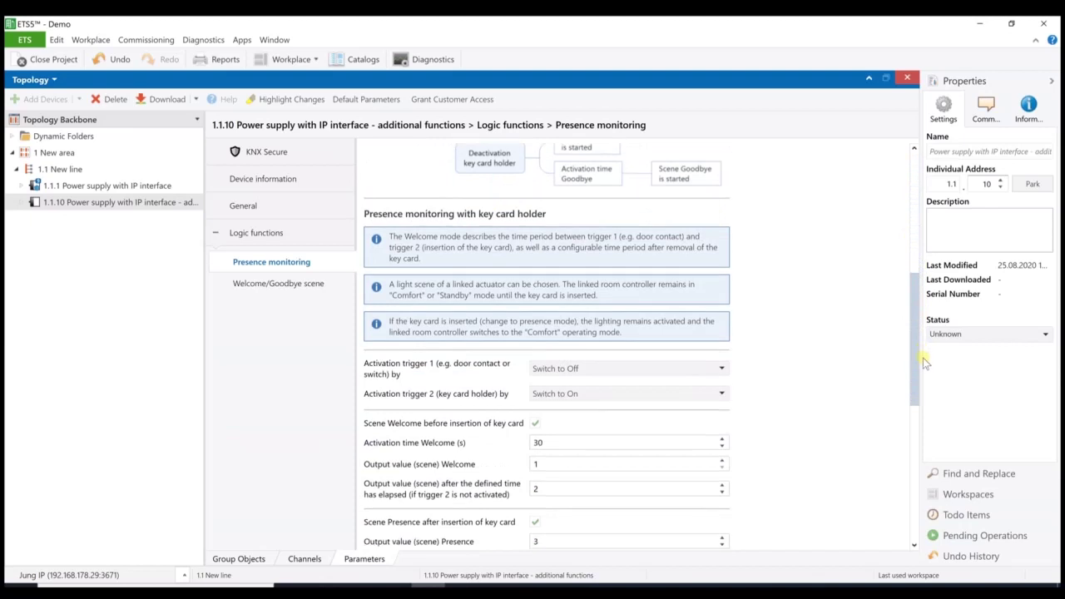
scroll(923, 358, "down", 1)
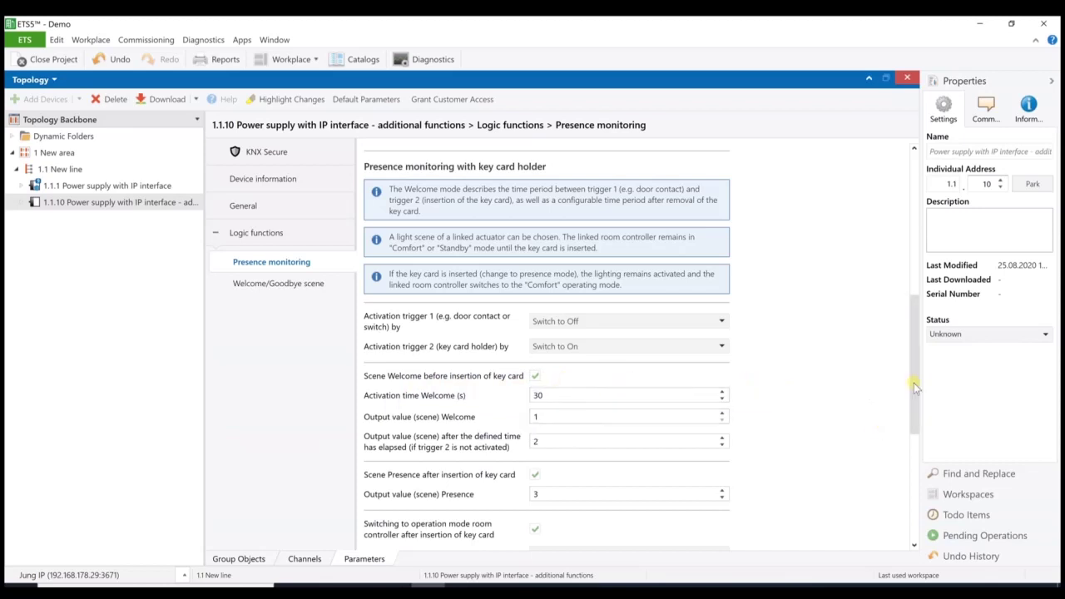
left_click_drag(914, 383, 884, 423)
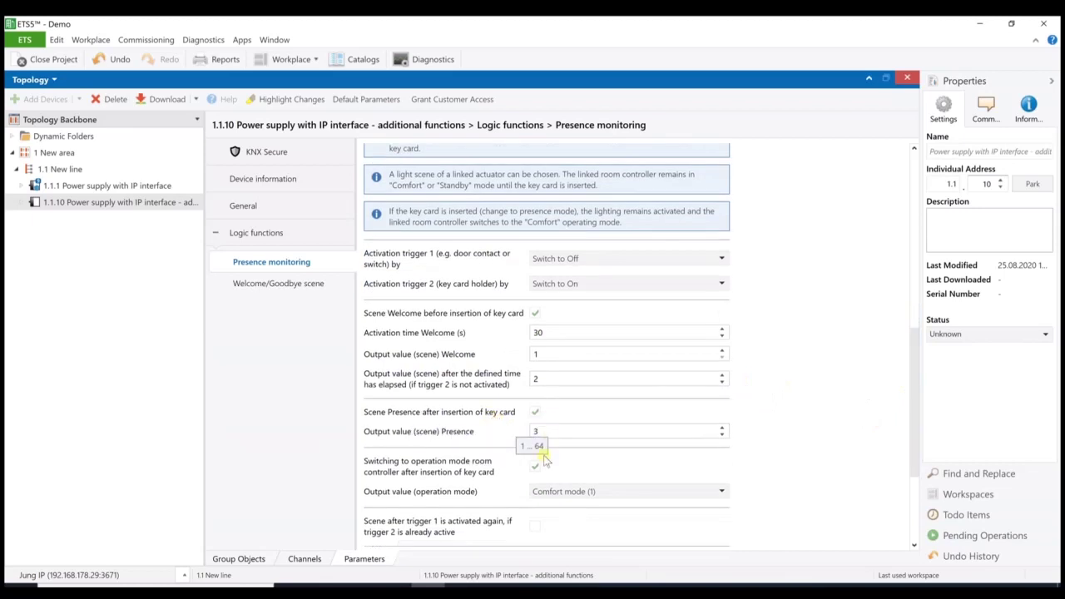
left_click_drag(914, 391, 916, 454)
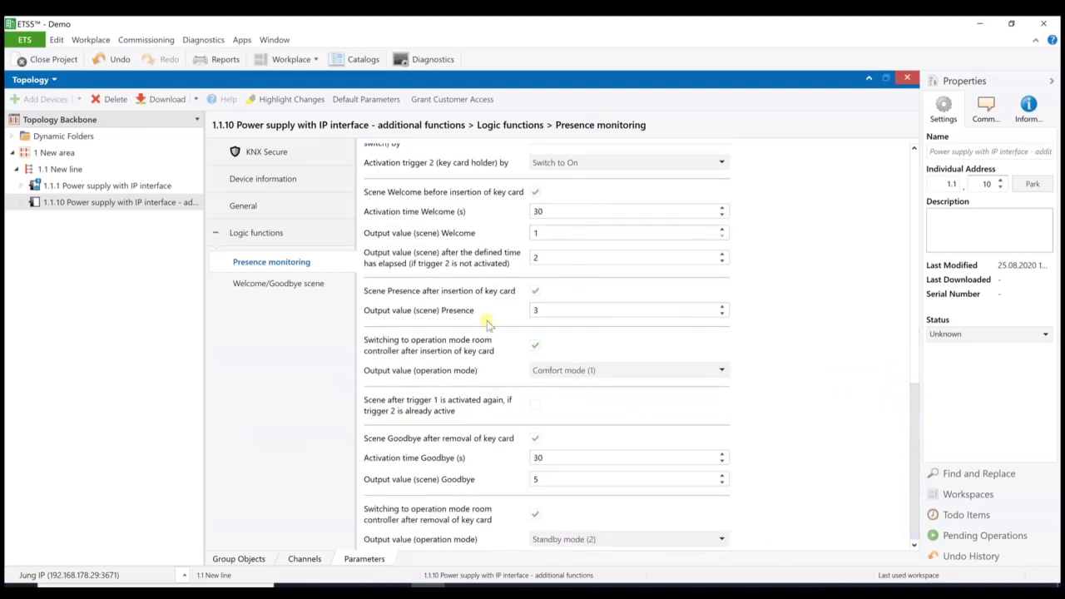
Step: Examine the lighting inputs and the Welcome and Goodbye scene configuration on the Welcome/Goodbye scene parameter page
left_click(293, 285)
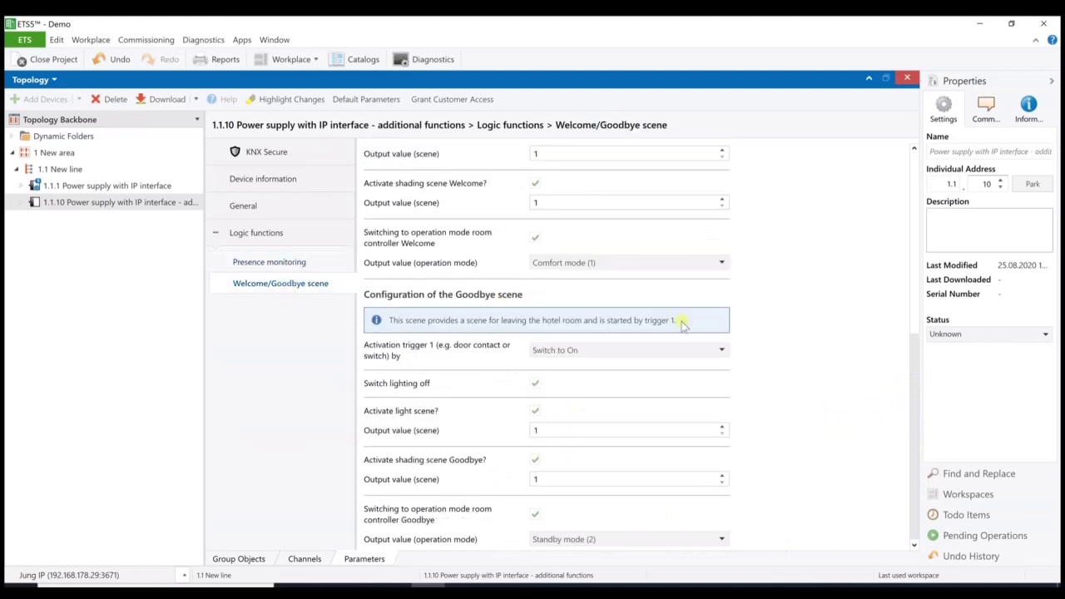
scroll(681, 324, "up", 4)
scroll(680, 324, "up", 5)
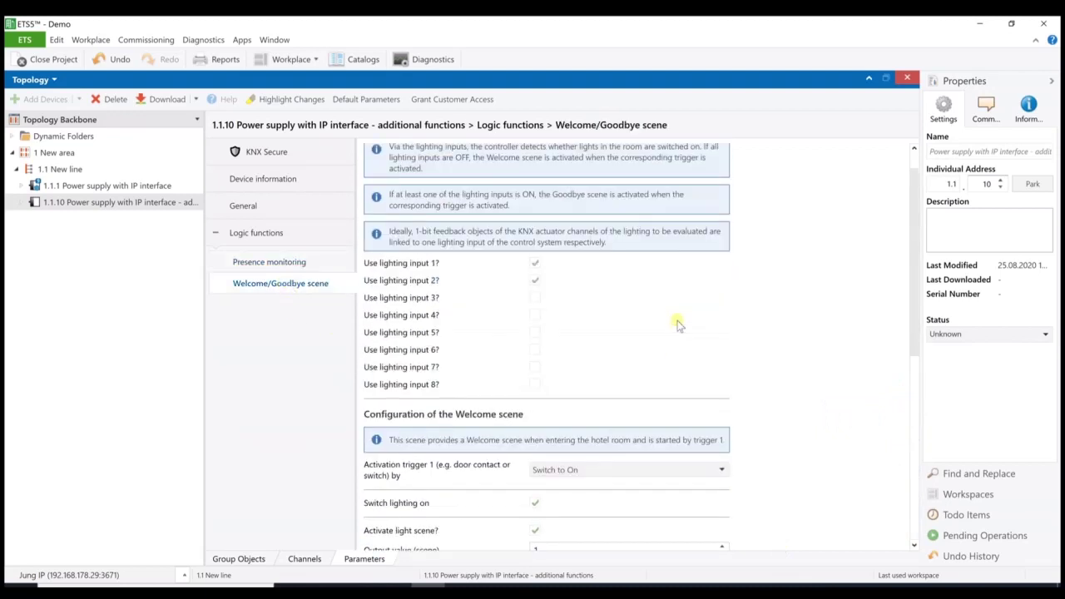
scroll(677, 322, "down", 8)
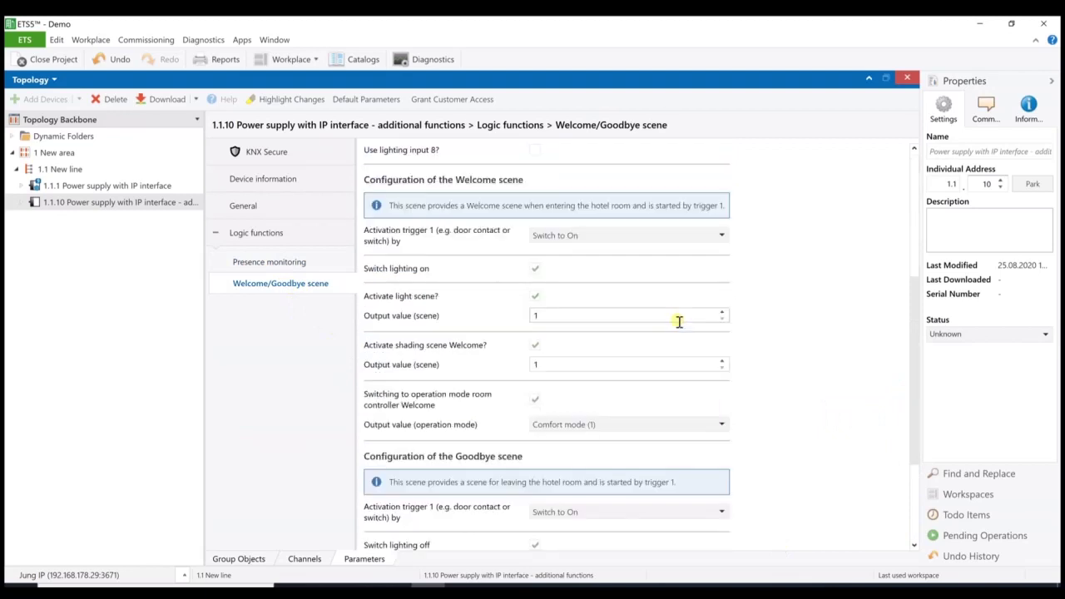
scroll(678, 325, "down", 2)
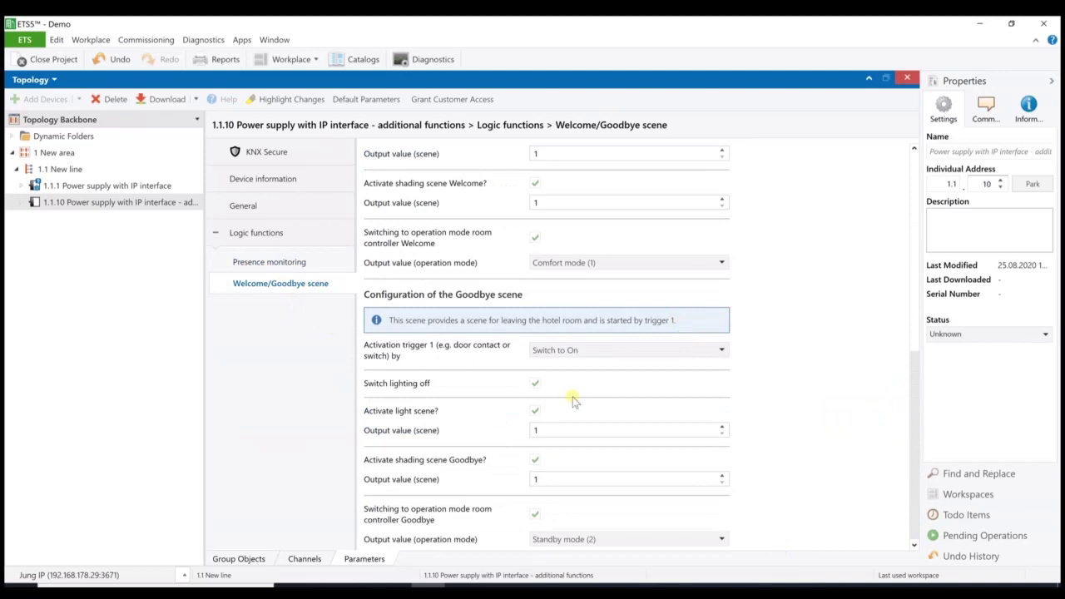
Step: Check the group objects of device 1.1.10 and select the "Reset of bus voltage - input" object
left_click(226, 561)
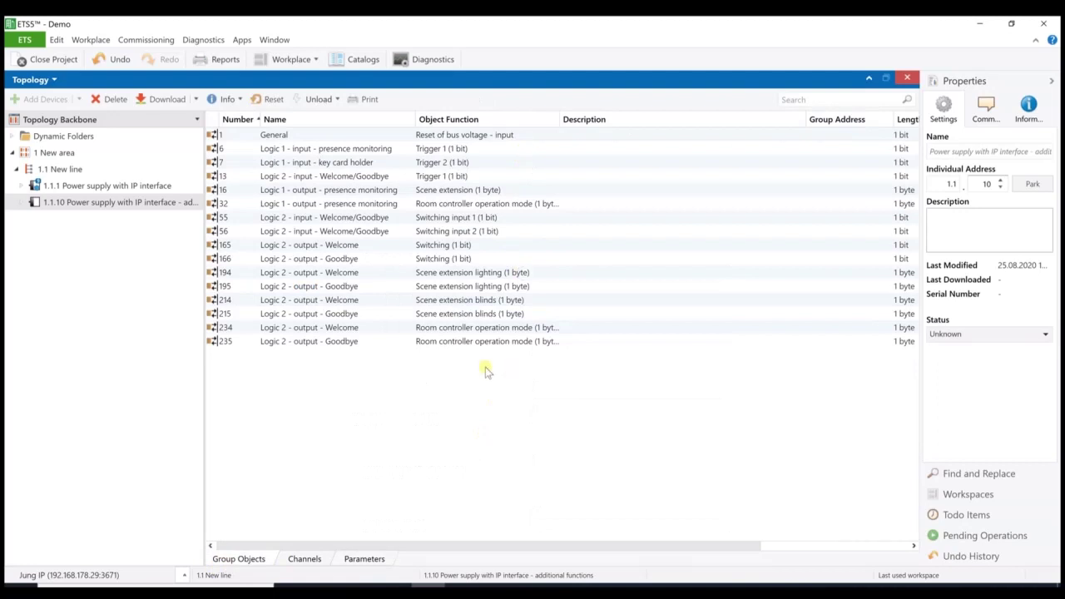
left_click(531, 138)
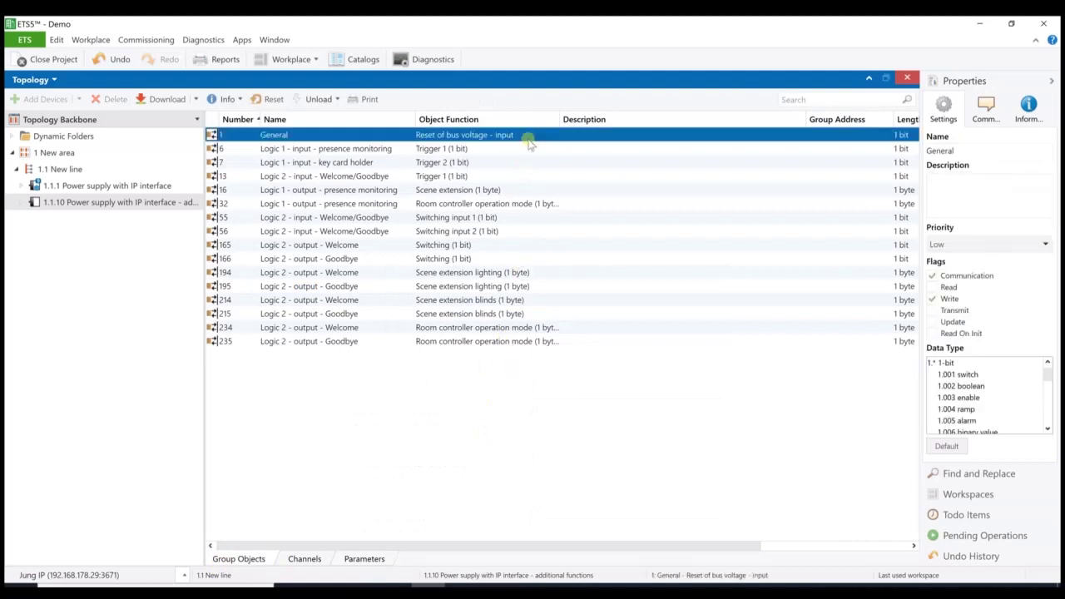